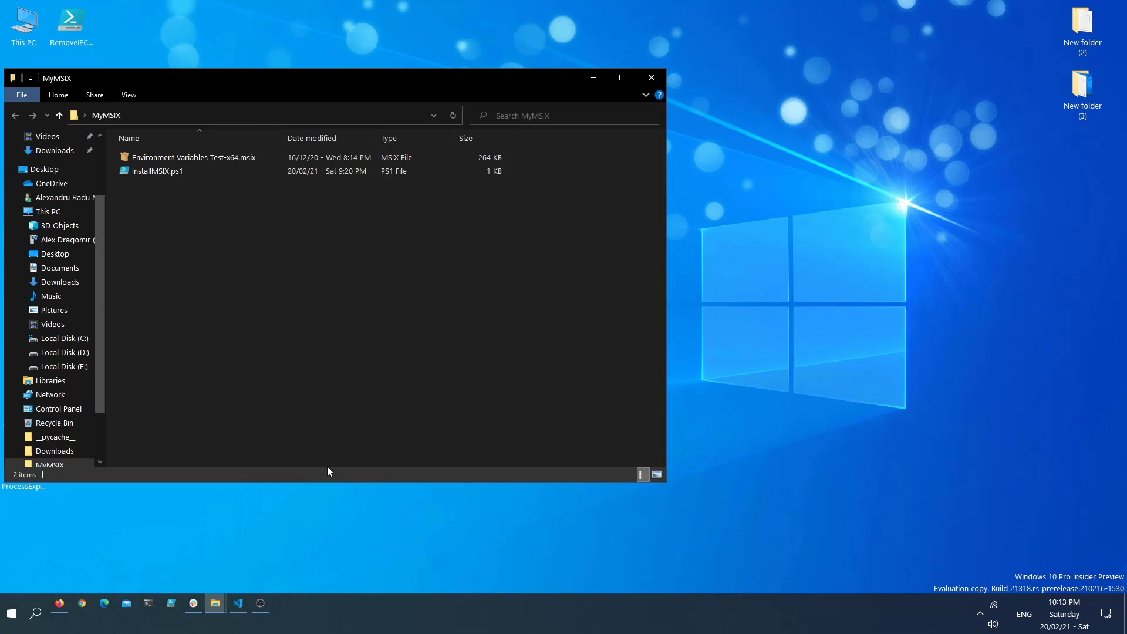
- Glance at the Roaming folder and briefly search Start for 'sf' before returning to MyMSIX
mouse_move(213, 603)
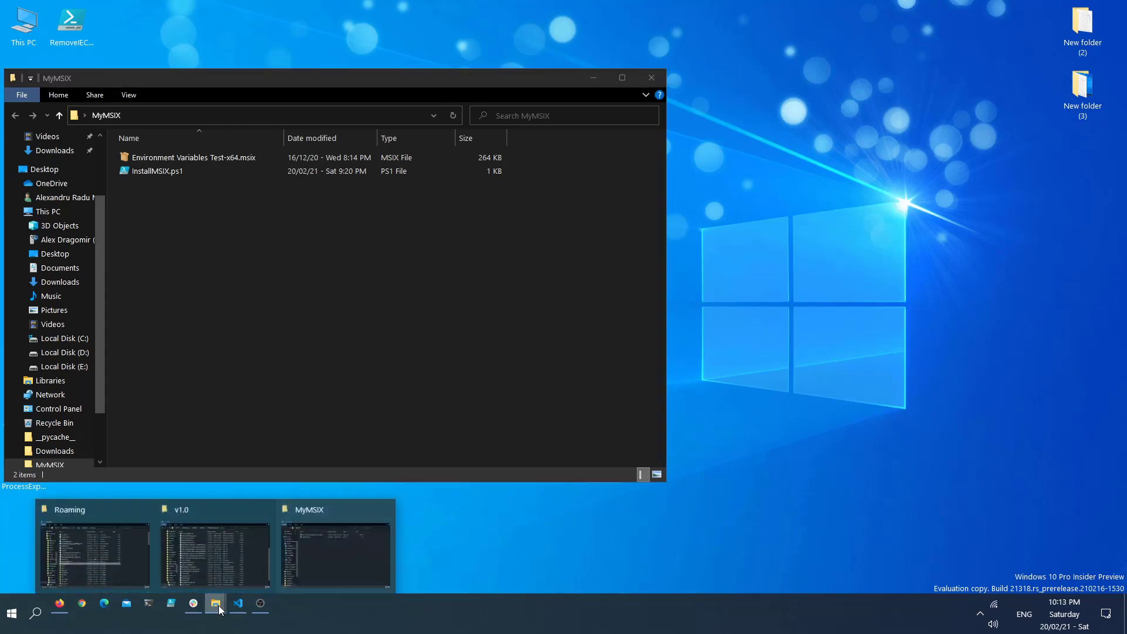
click(135, 555)
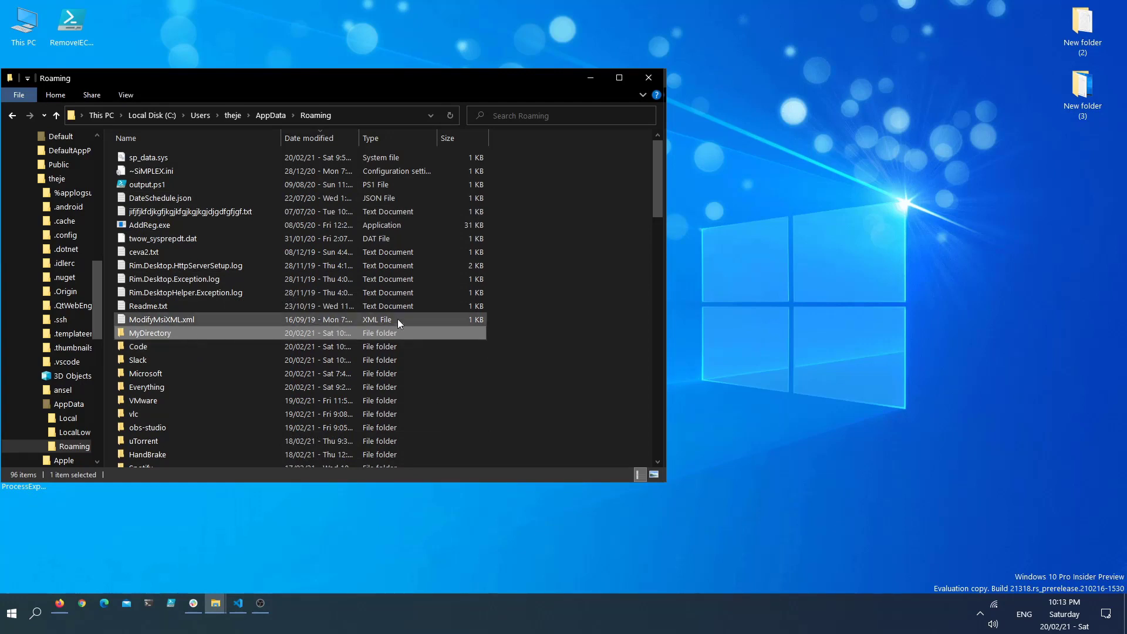
click(581, 76)
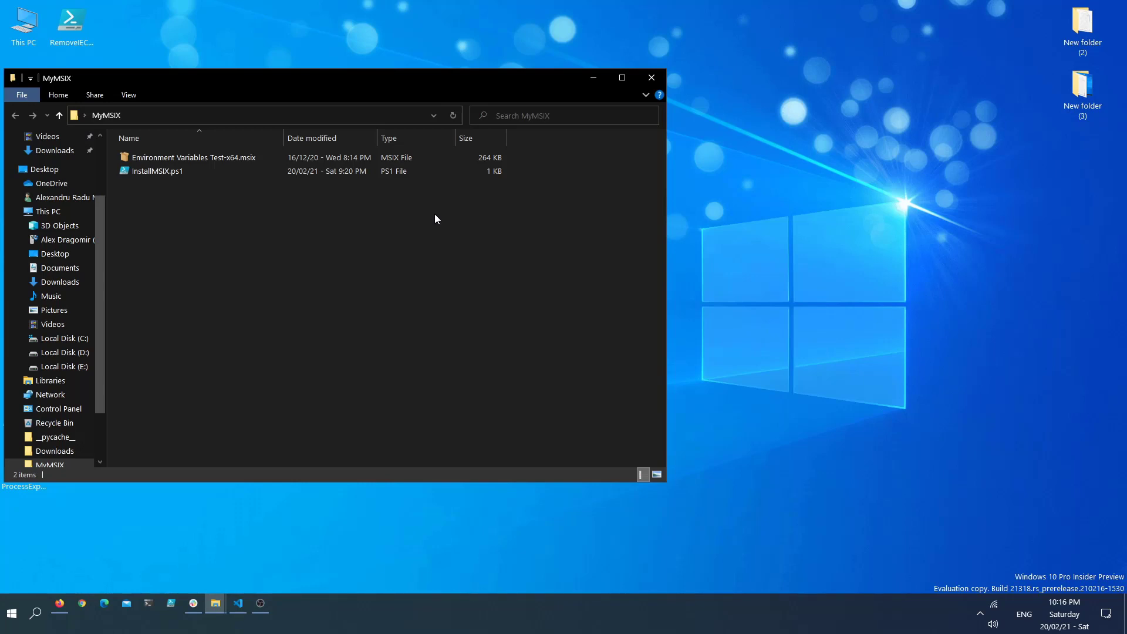
click(5, 628)
text(sf)
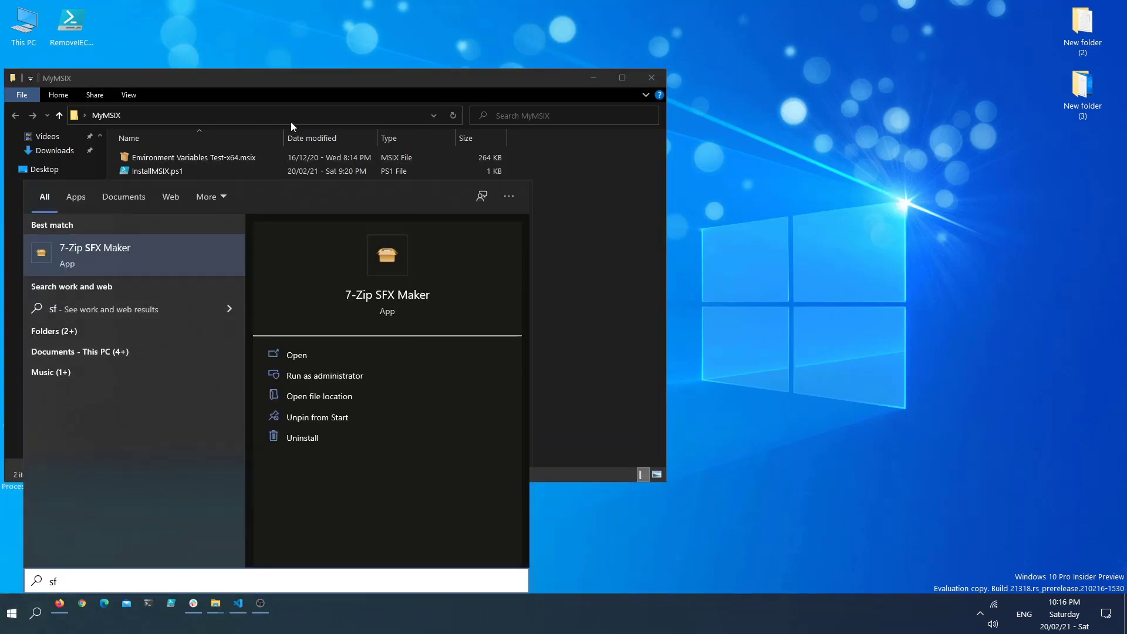
click(340, 89)
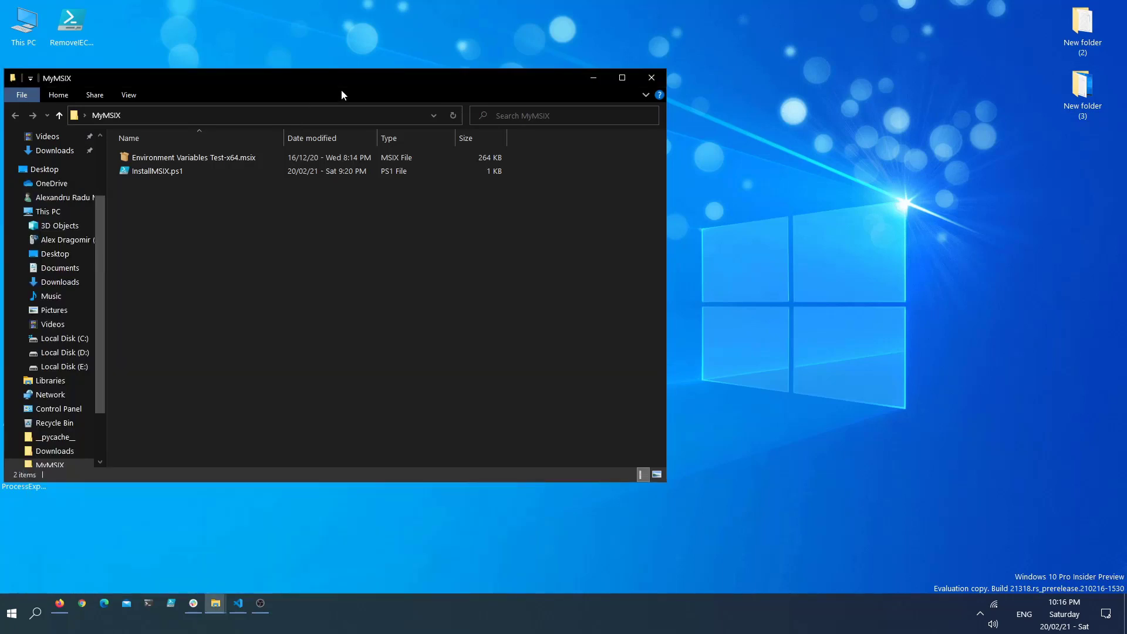
- Select and deselect the Environment Variables Test-x64.msix package and the InstallMSIX.ps1 script
click(224, 156)
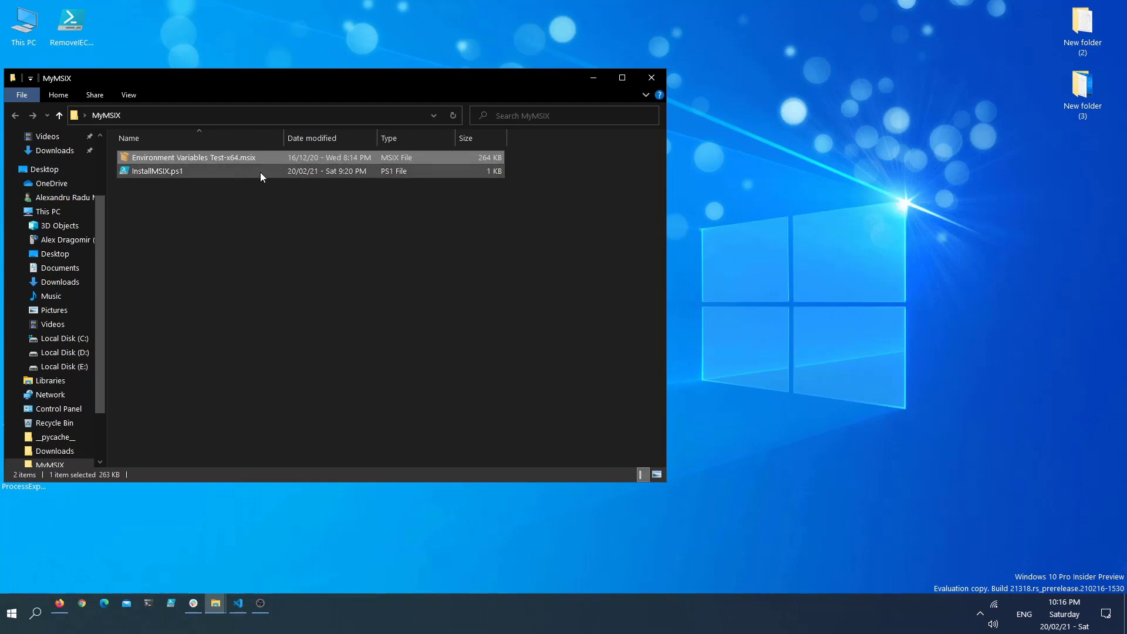
click(228, 256)
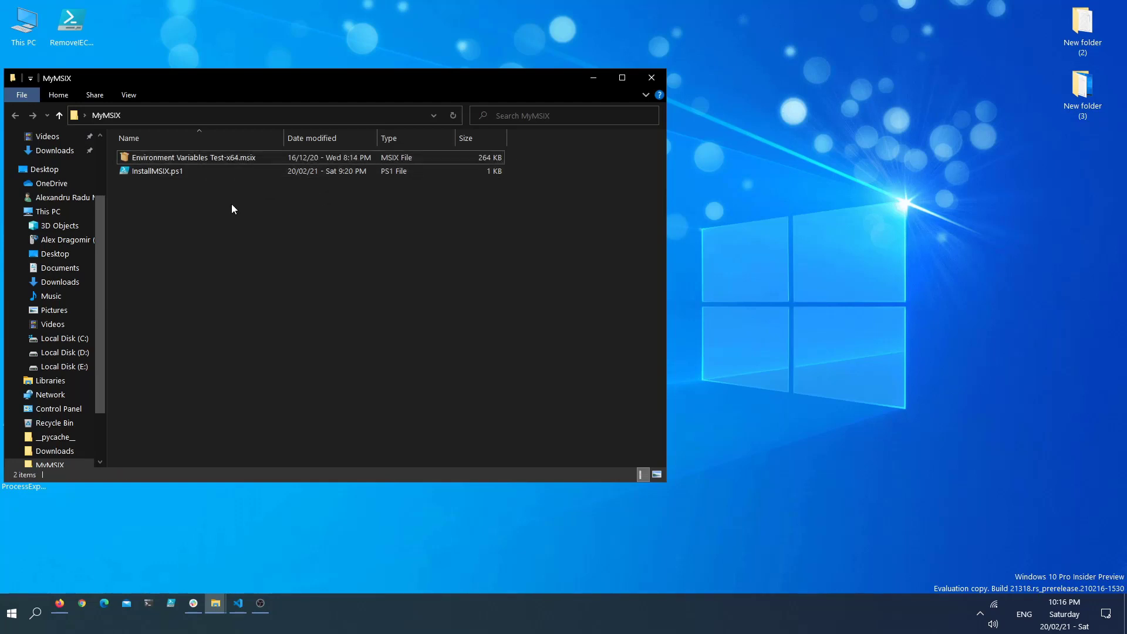
click(149, 174)
click(173, 246)
- Review InstallMSIX.ps1's install path, Remove-Item MyDirectory and $scriptPath lines against the Roaming folder
click(238, 603)
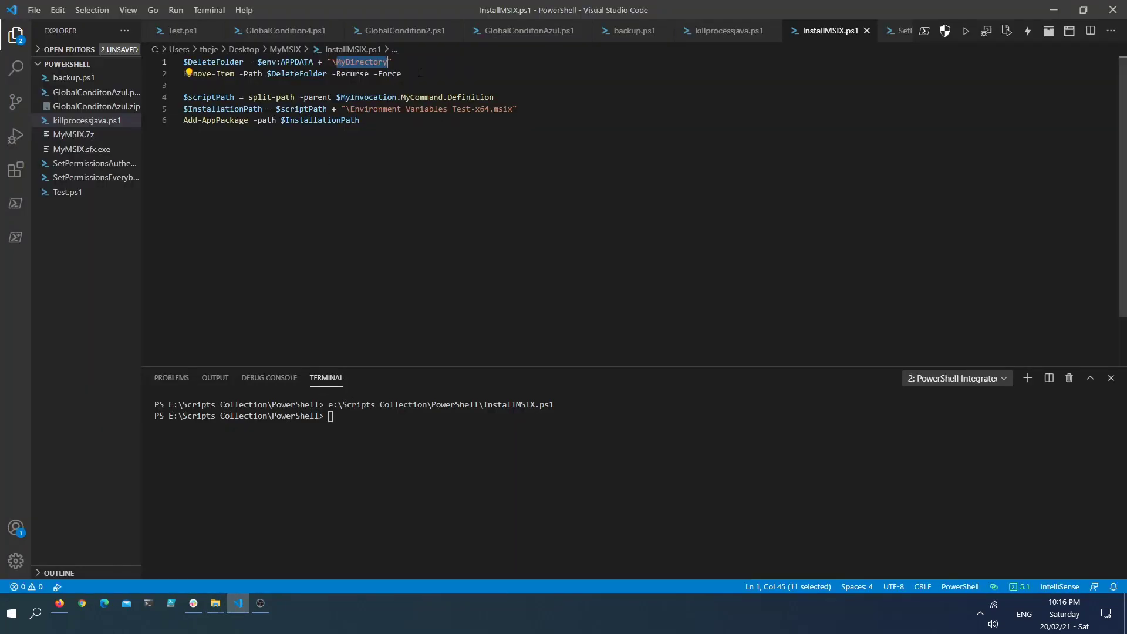
drag(390, 125, 188, 109)
click(319, 160)
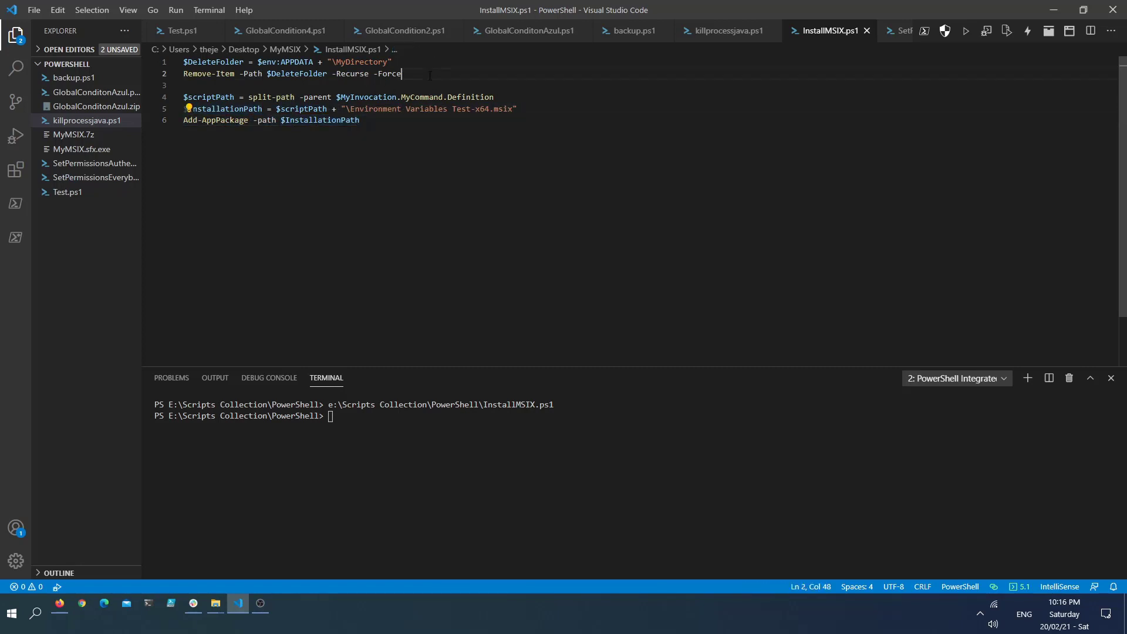
drag(401, 74, 174, 74)
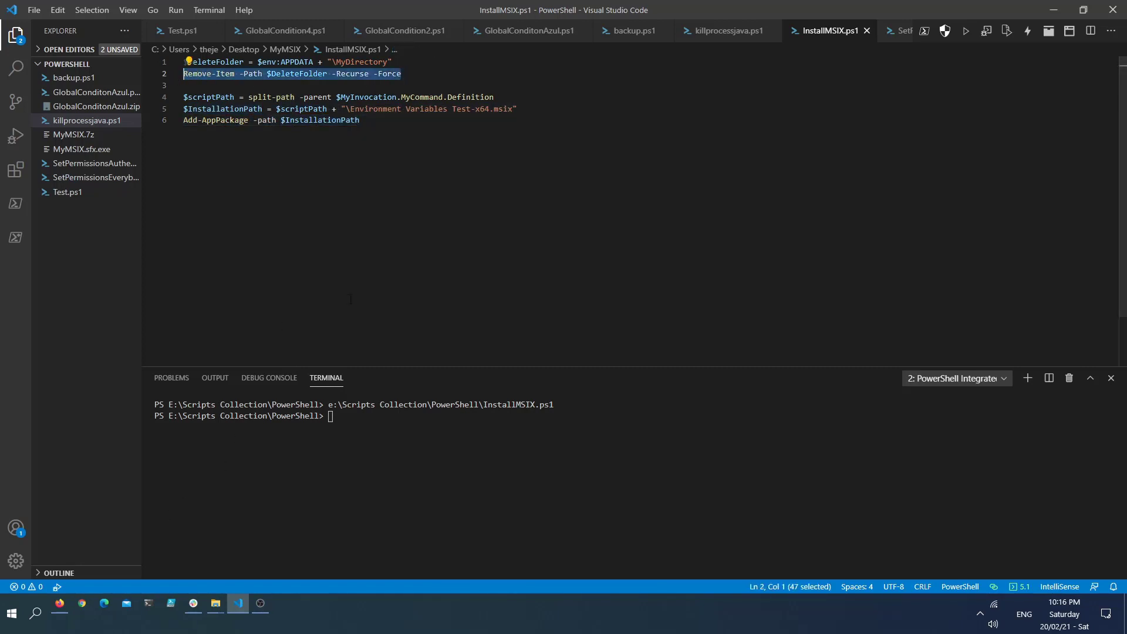
click(217, 602)
click(116, 547)
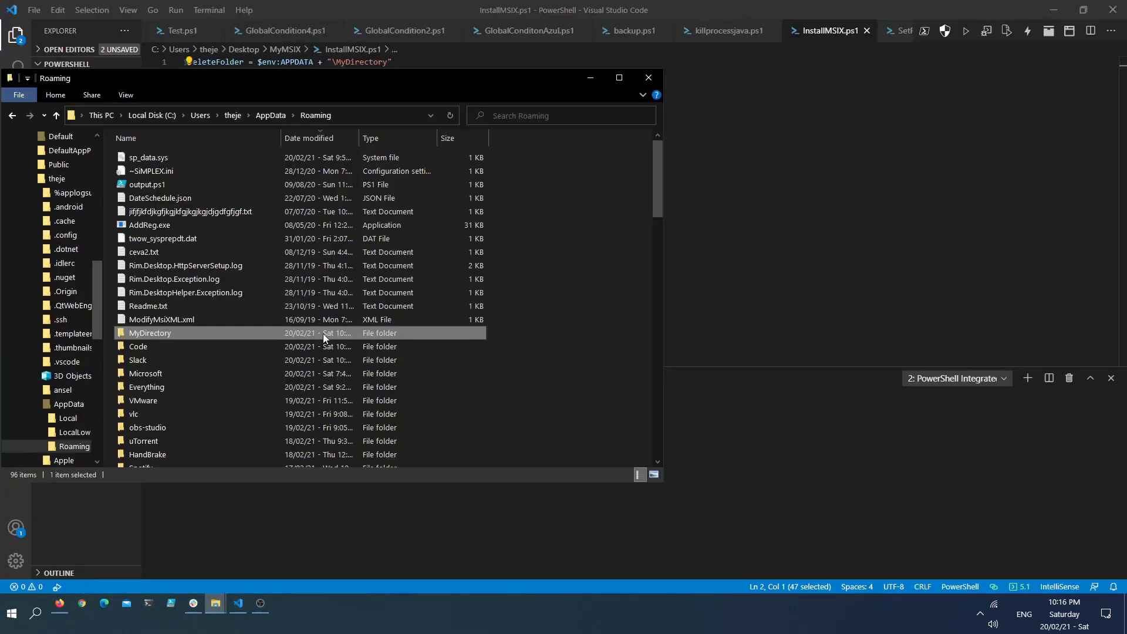
click(800, 211)
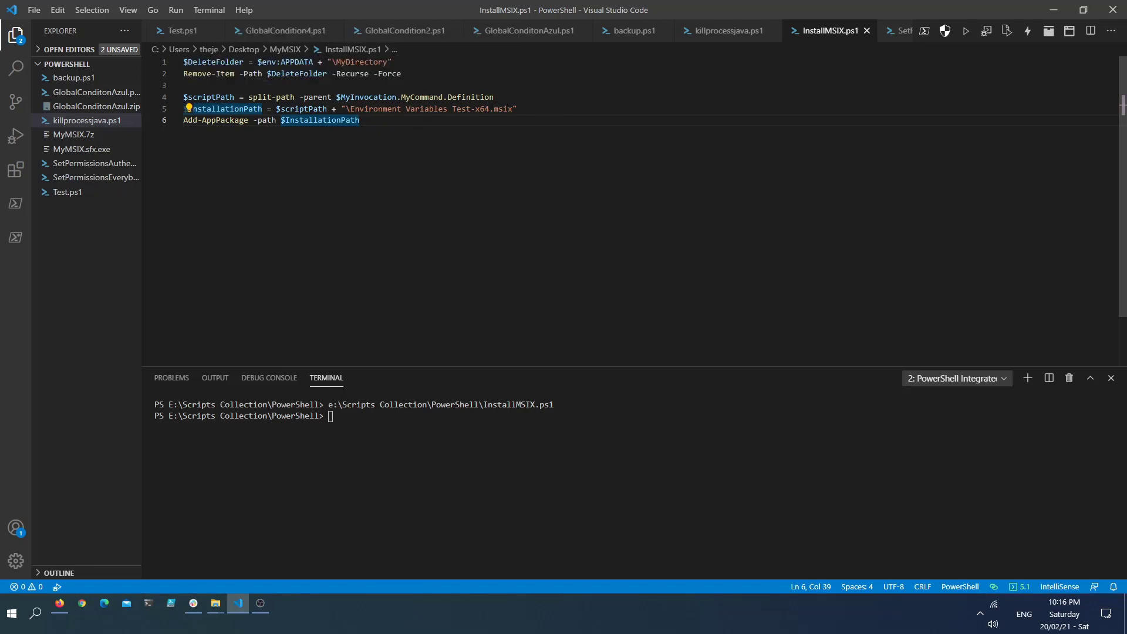
drag(523, 100, 179, 98)
click(530, 125)
- Select both files in the MyMSIX folder and bring up their 7-Zip context menu
click(1046, 10)
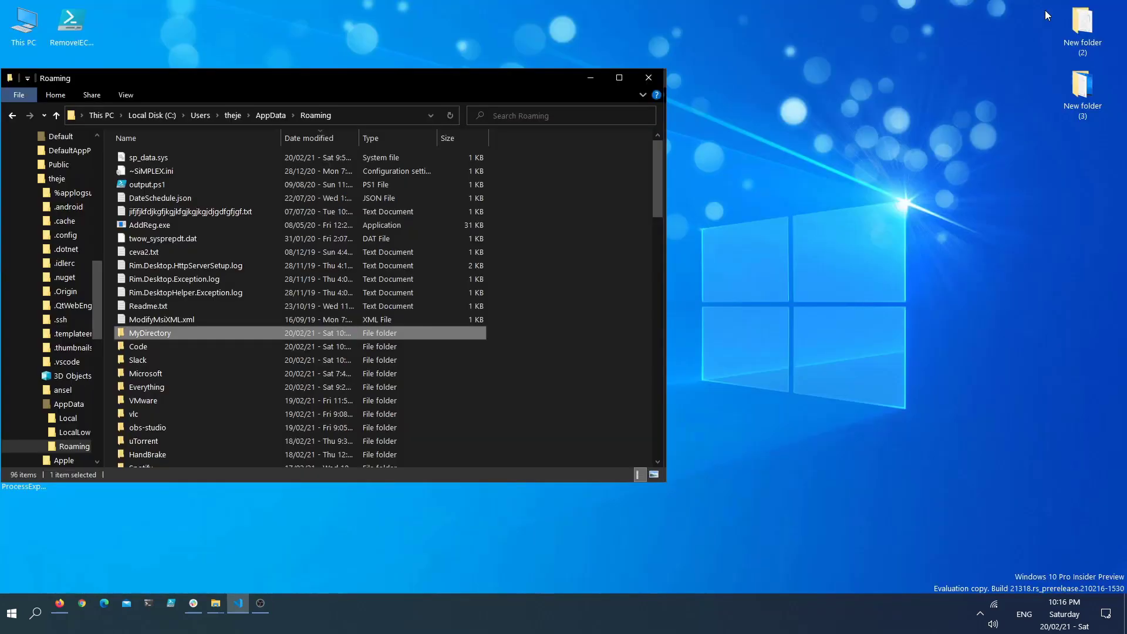
click(586, 88)
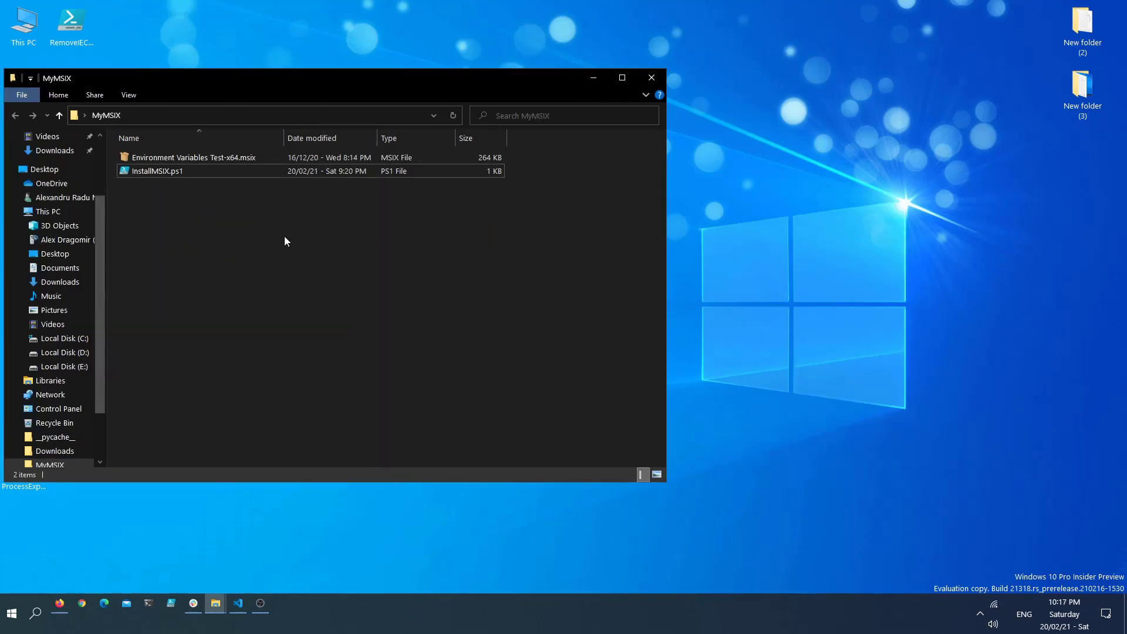
key(ctrl+a)
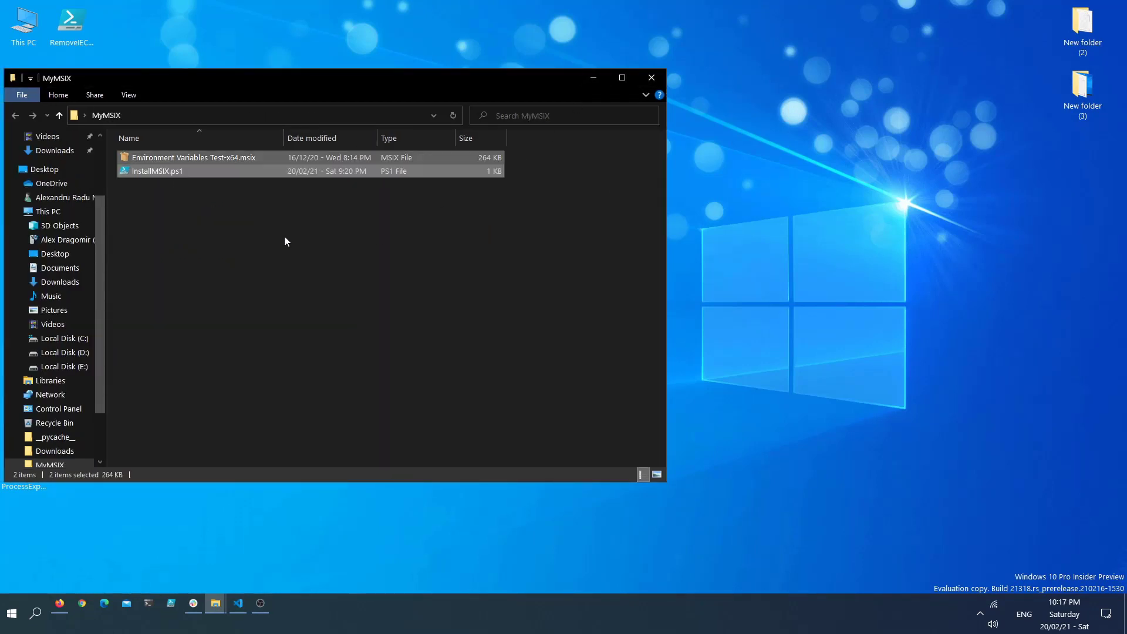
right_click(210, 167)
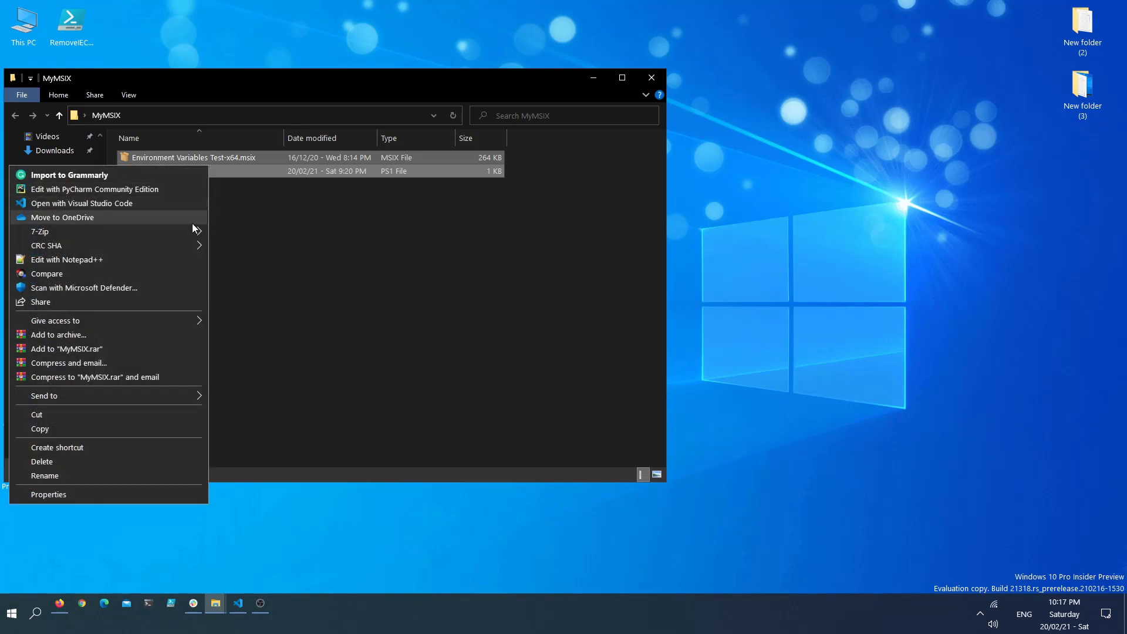
mouse_move(179, 234)
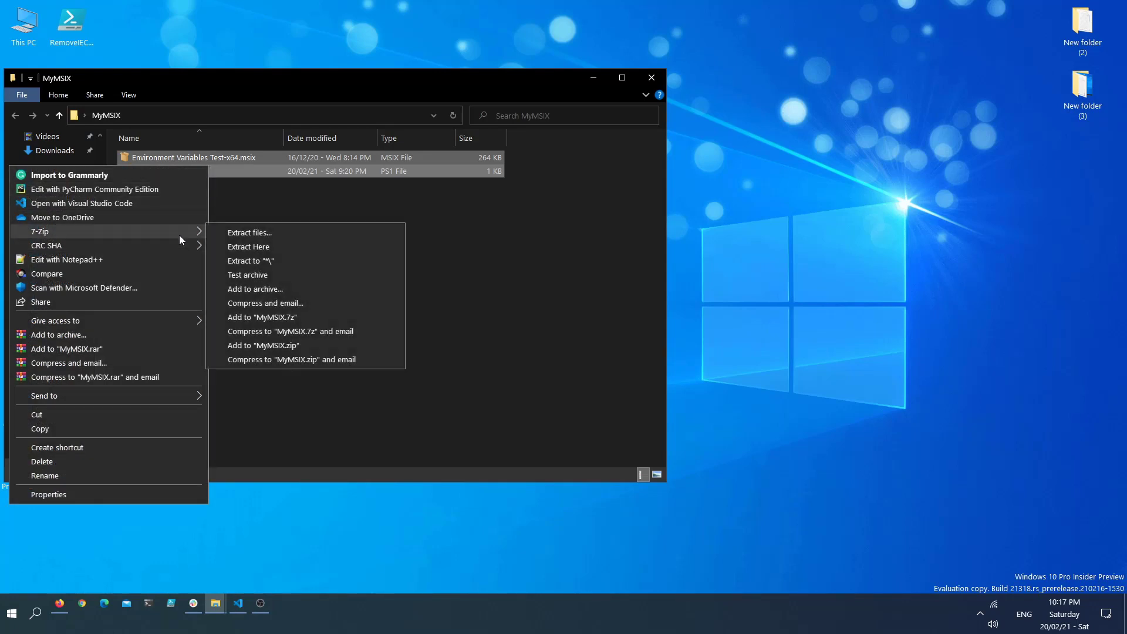
- Add both files to MyMSIX.7z, confirming 7z format and LZMA compression at Normal level
click(304, 290)
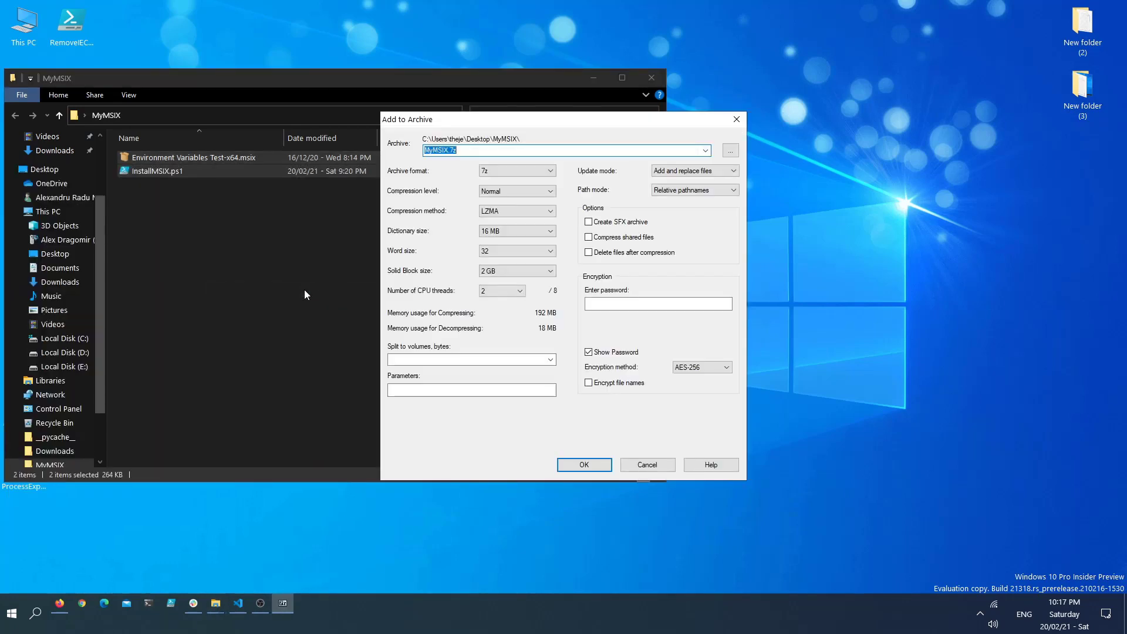
click(546, 174)
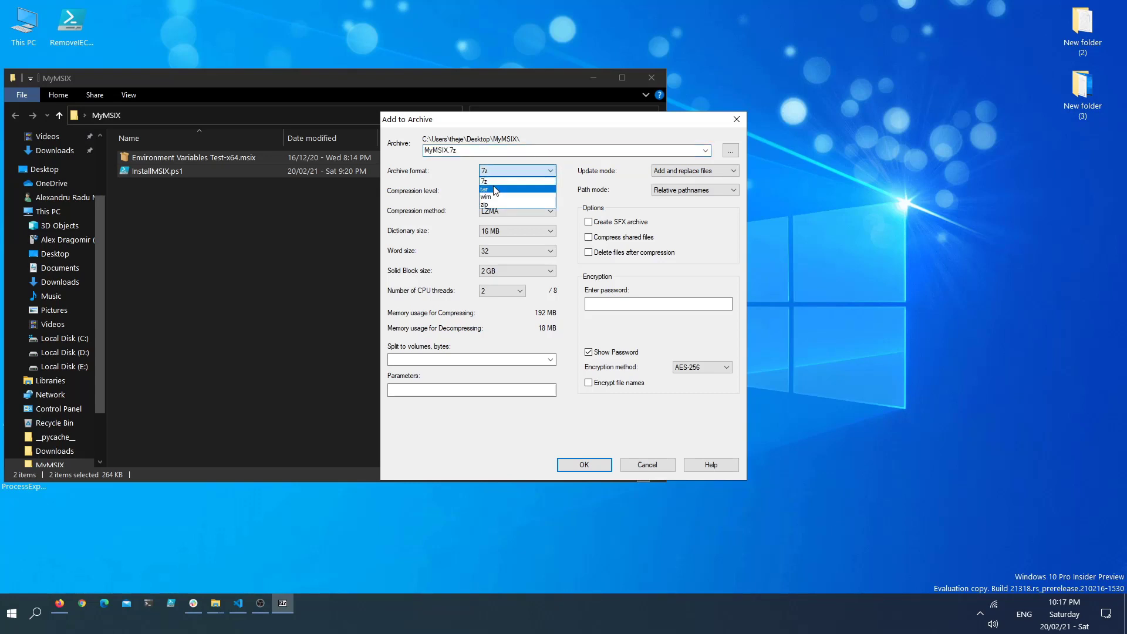
click(551, 132)
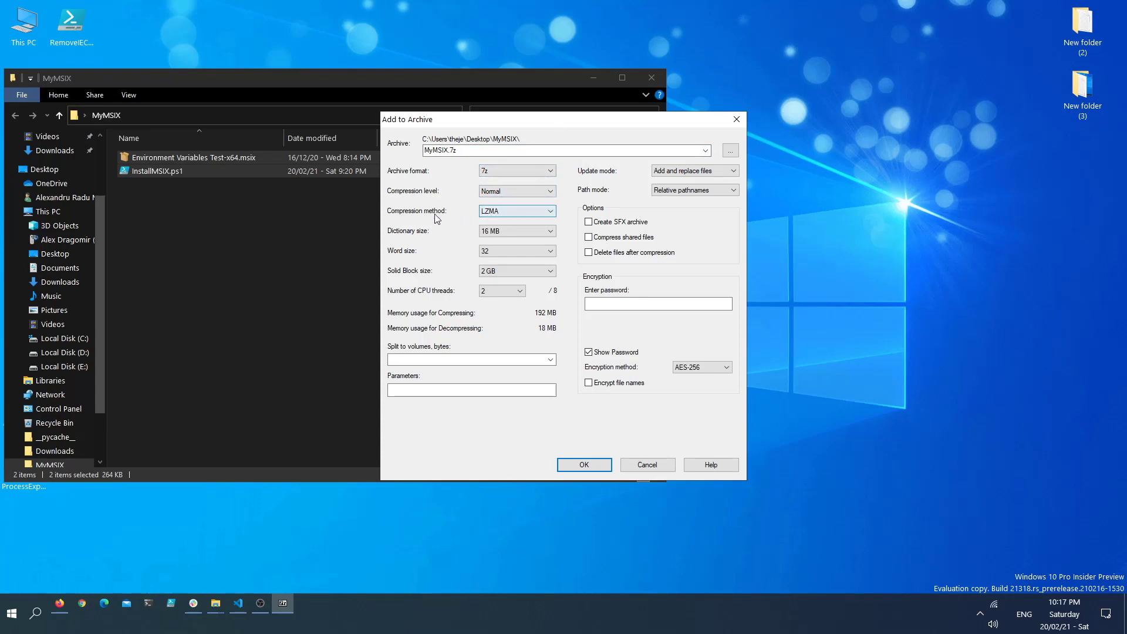
click(515, 216)
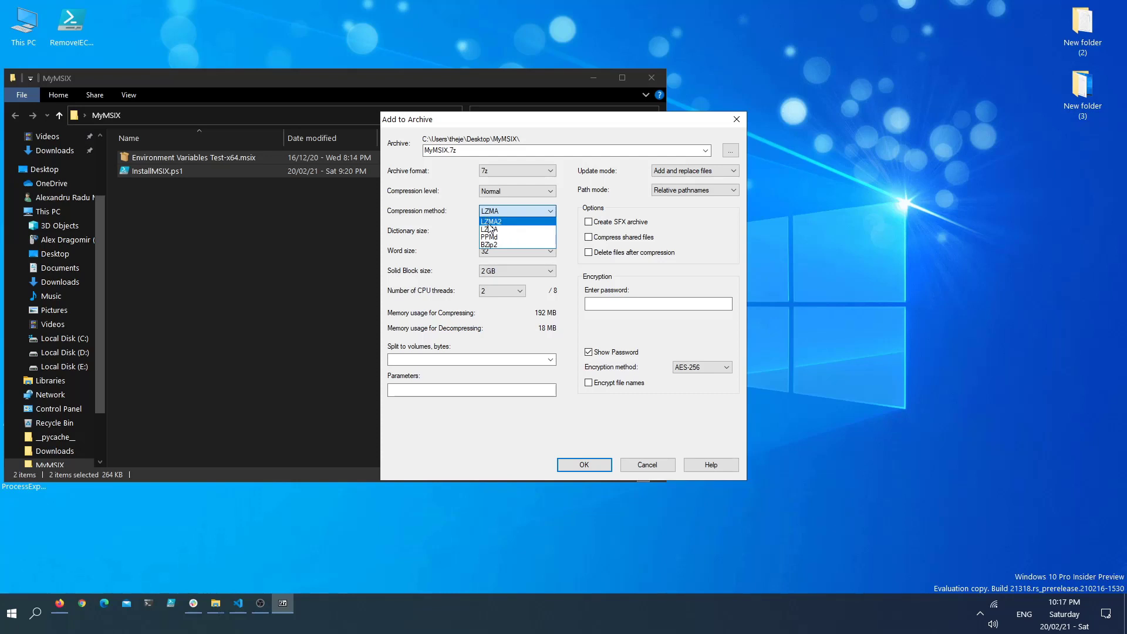
click(509, 230)
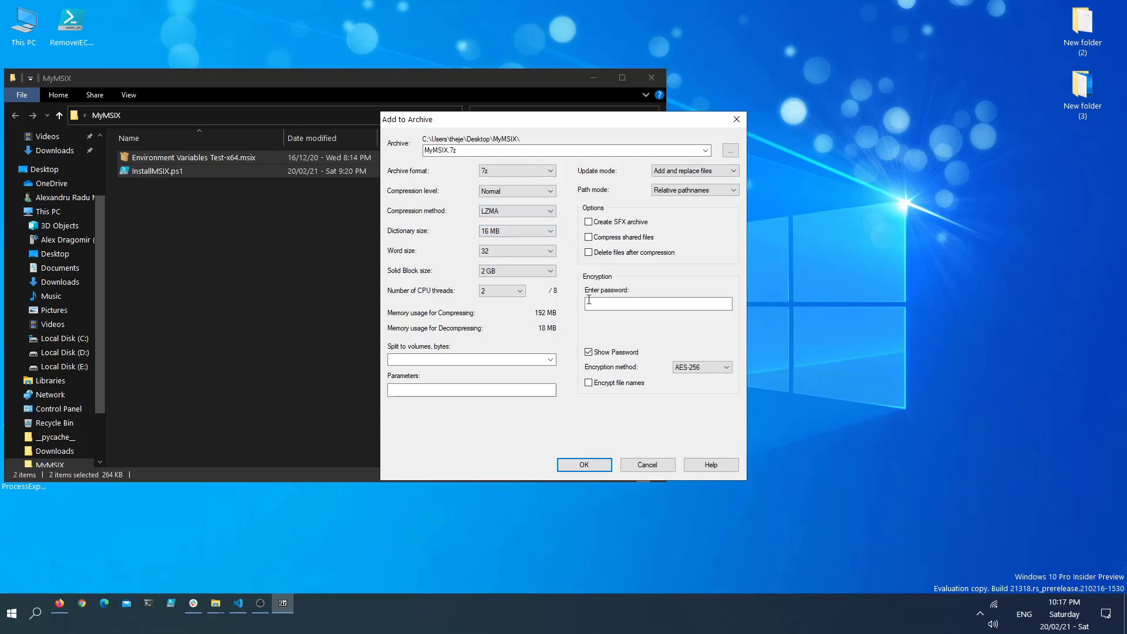
click(583, 467)
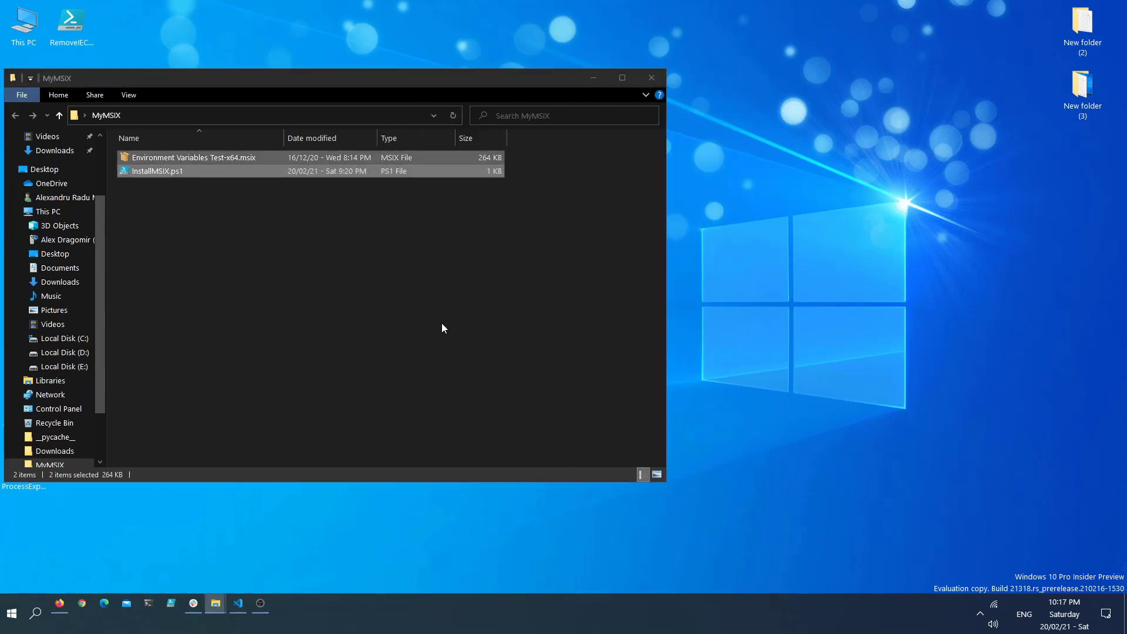
- Check the new 265 KB MyMSIX.7z in the folder, then search Start for 'sfx'
click(427, 317)
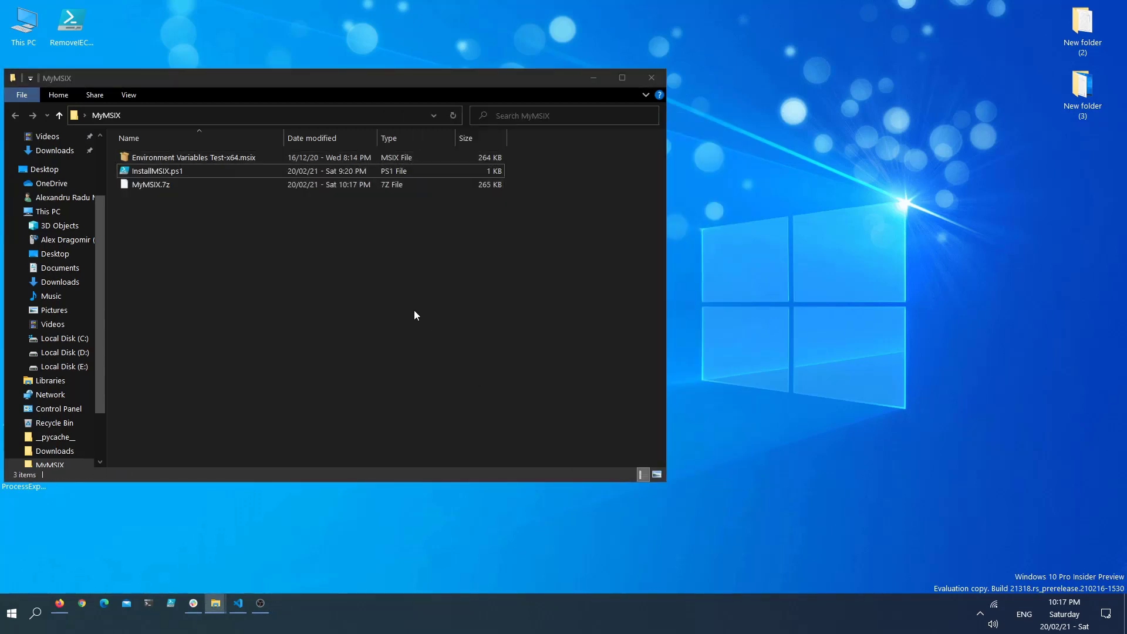
click(170, 185)
click(224, 264)
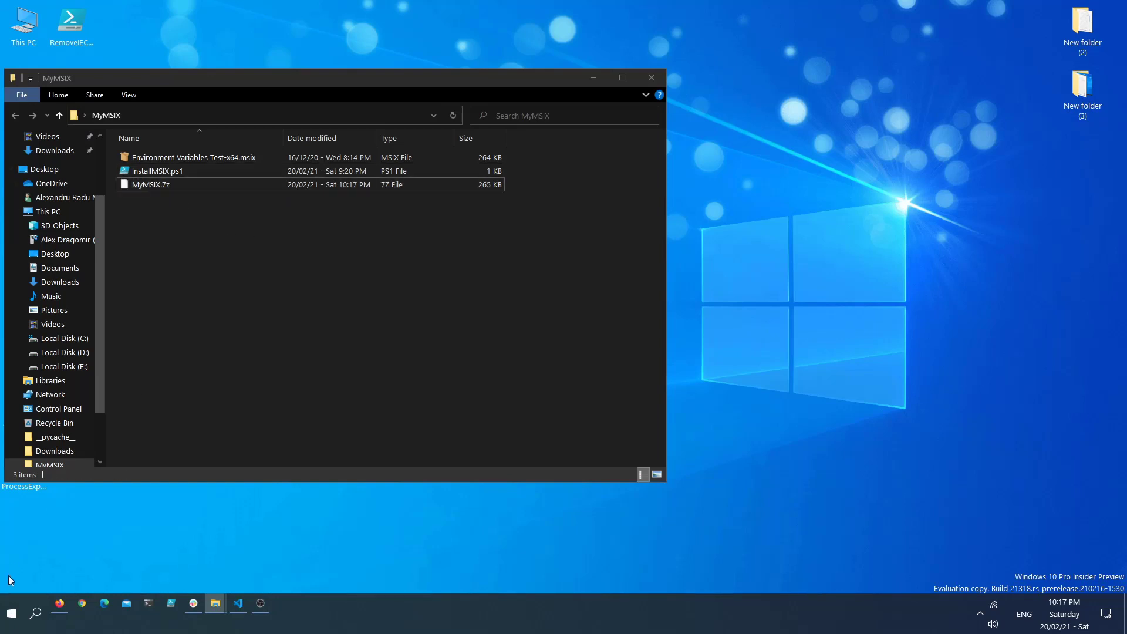
click(11, 613)
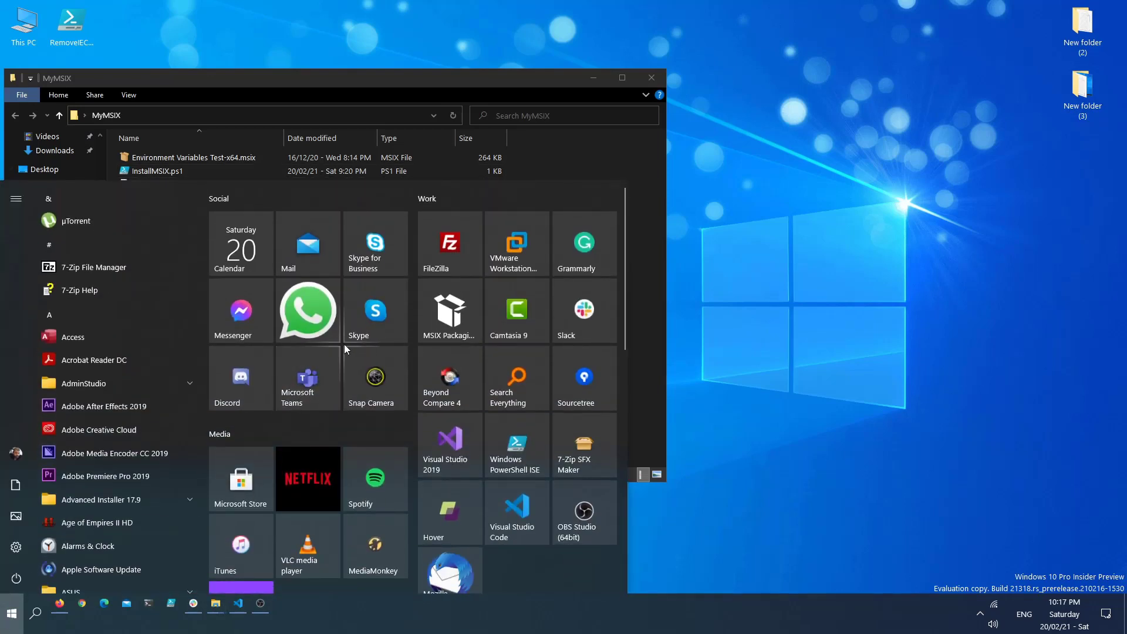
text(sfx)
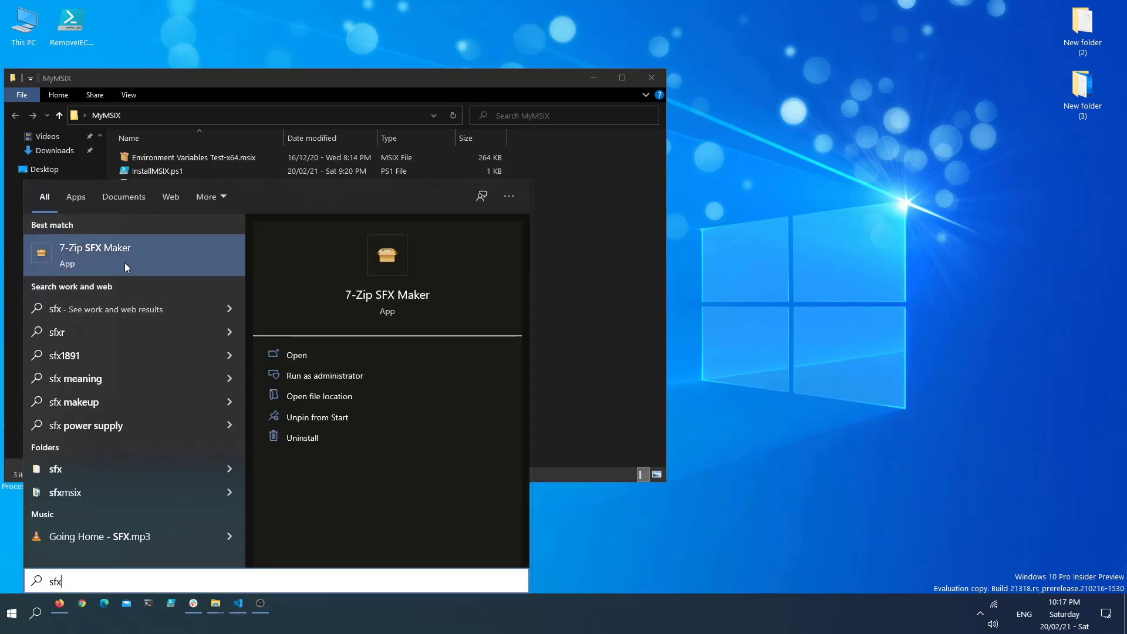
- Launch 7-Zip SFX Maker as administrator and copy the MyMSIX folder's full path
right_click(136, 255)
click(229, 269)
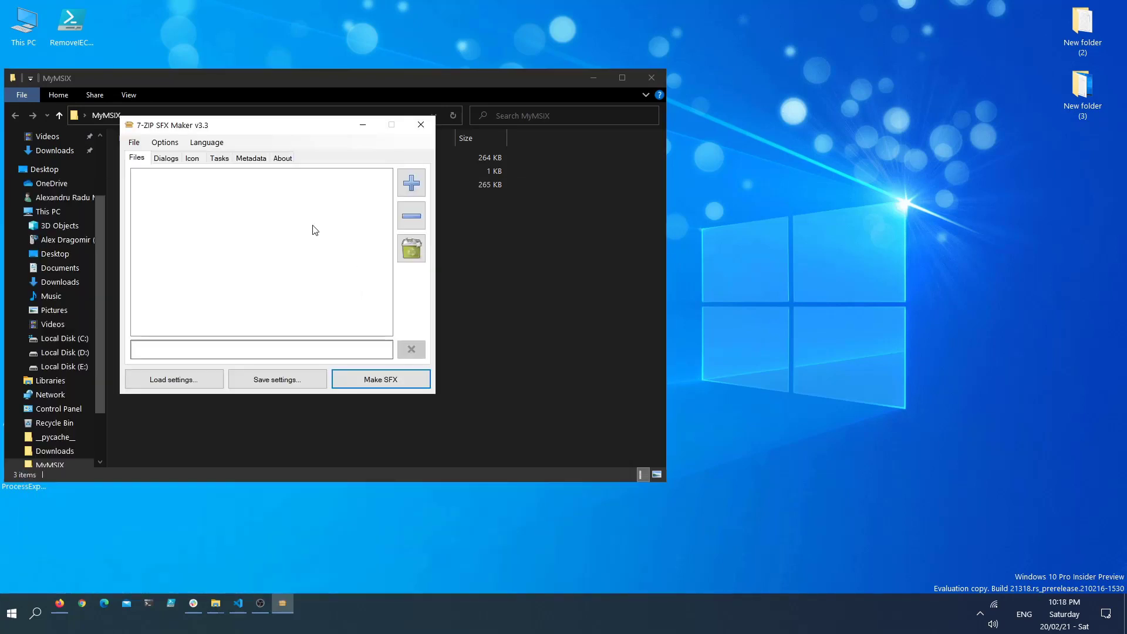
drag(285, 133, 620, 173)
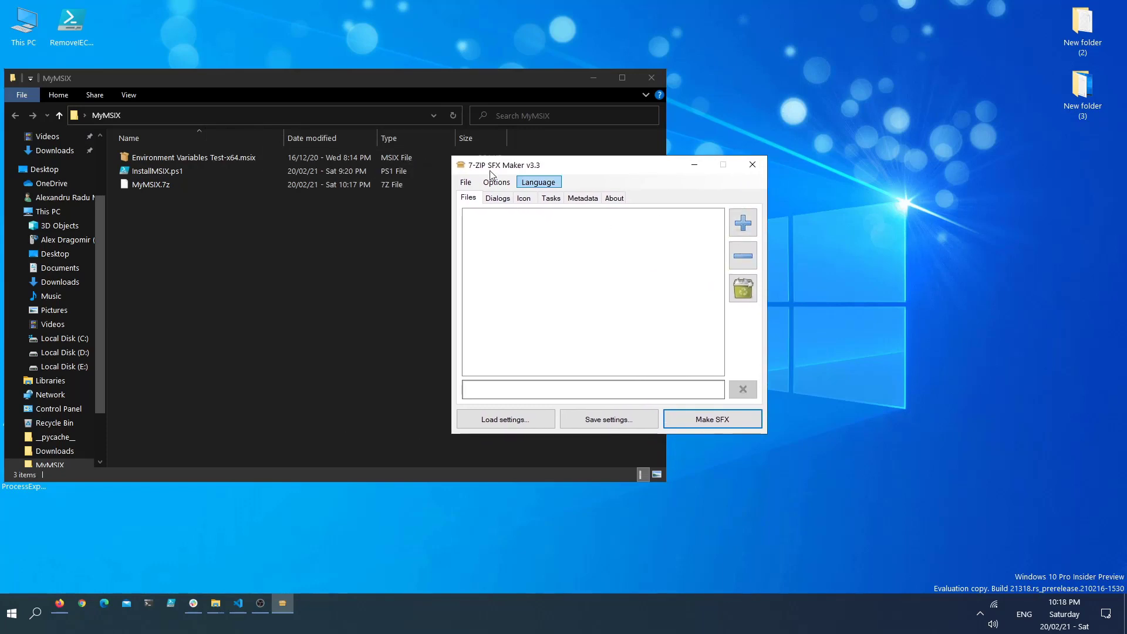
click(389, 115)
click(687, 193)
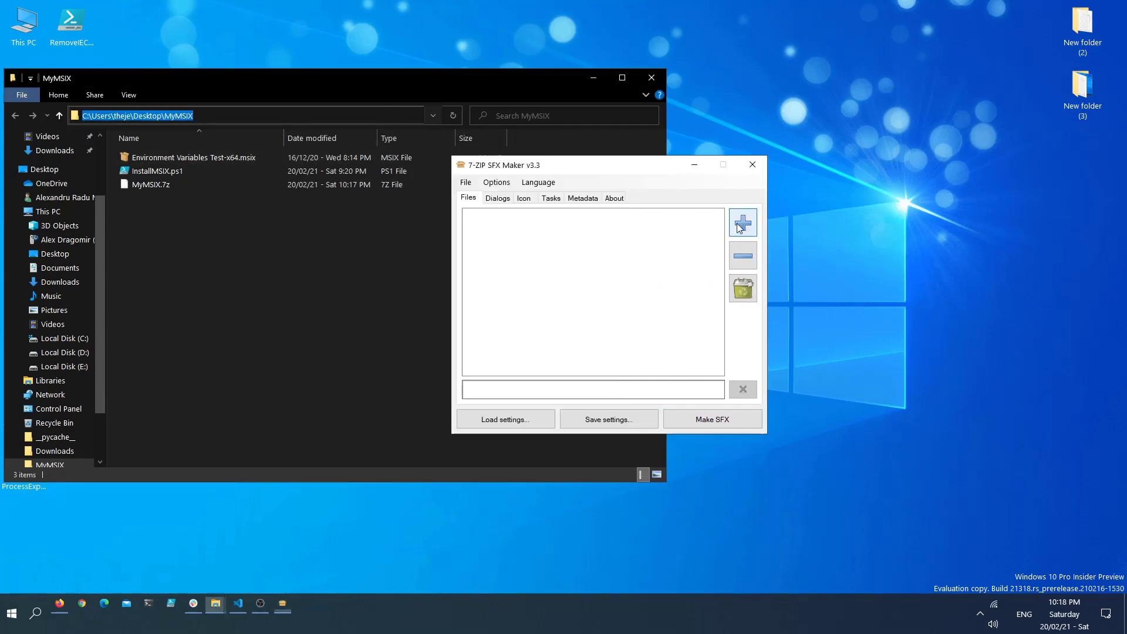
- Add MyMSIX.7z from the pasted MyMSIX folder path to the SFX Maker files list
click(744, 222)
click(777, 209)
text(C:\Users\Alexandru Radu Marin\Desktop\MyMSIX)
key(Return)
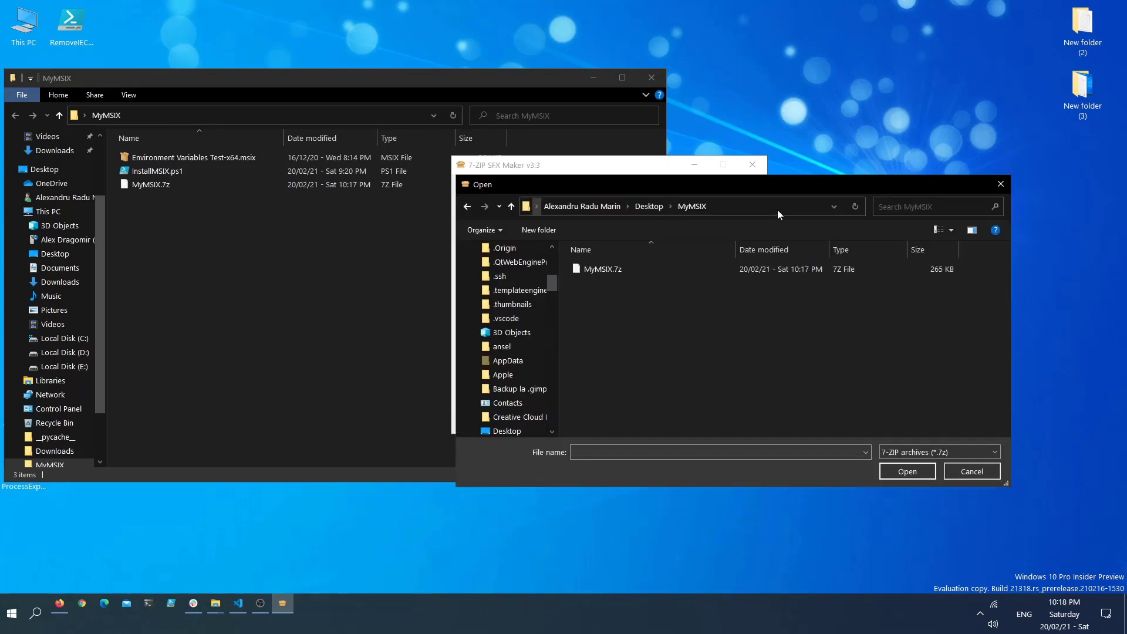
double_click(608, 269)
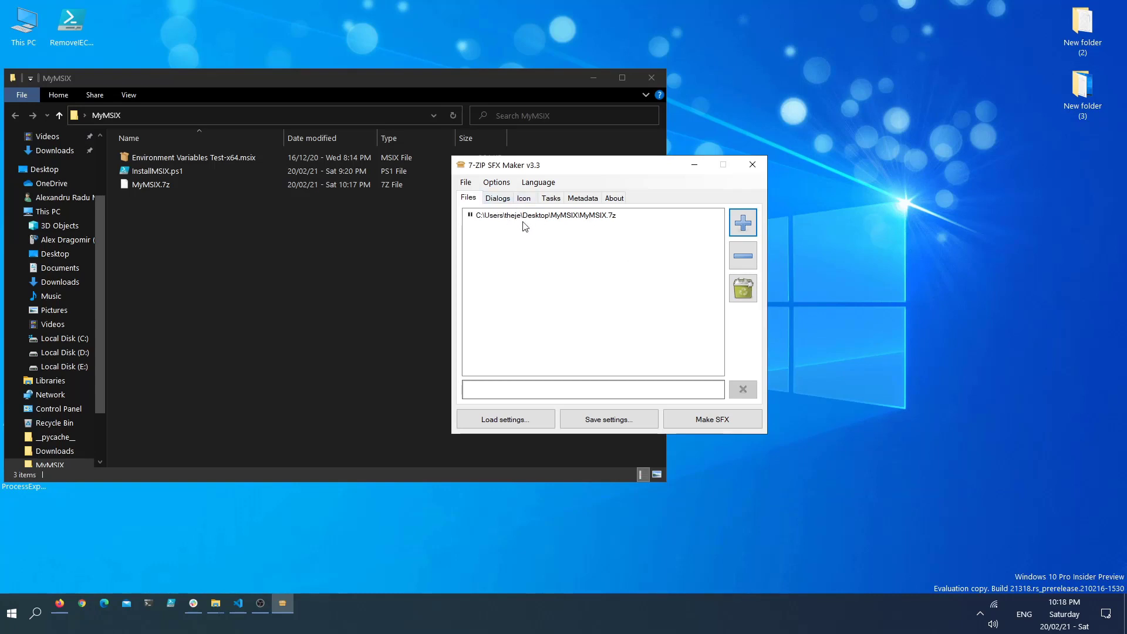
click(501, 201)
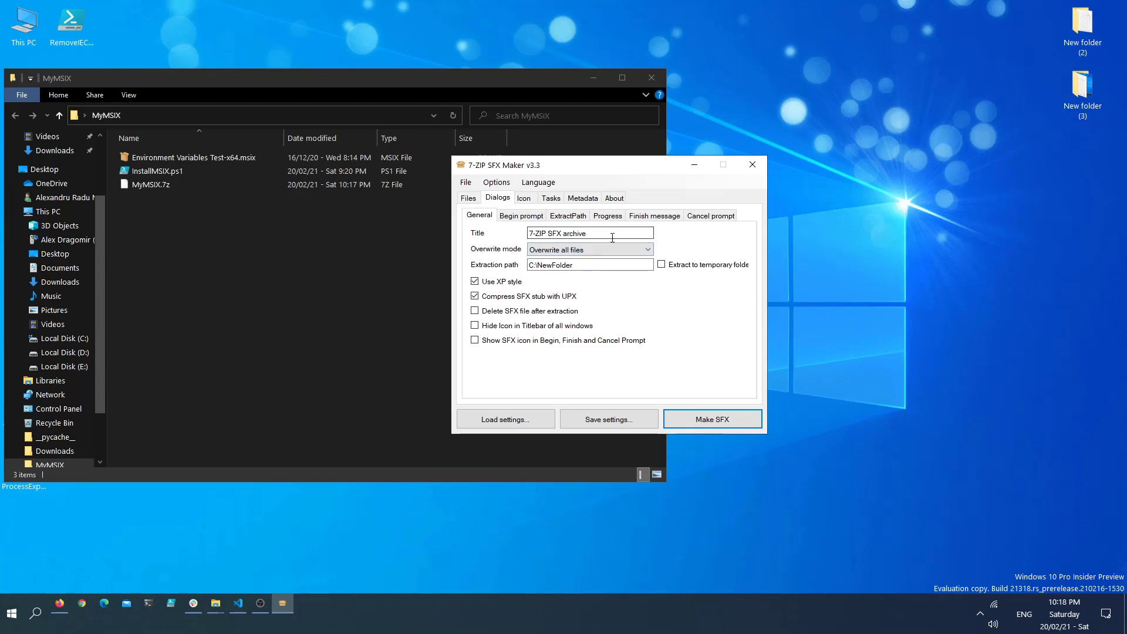
- Title the installer 'Environment Varbiables MSIX Installation' and have it extract to a temporary folder
key(Tab)
text(Environment Varbiables MSIX Installation)
click(703, 266)
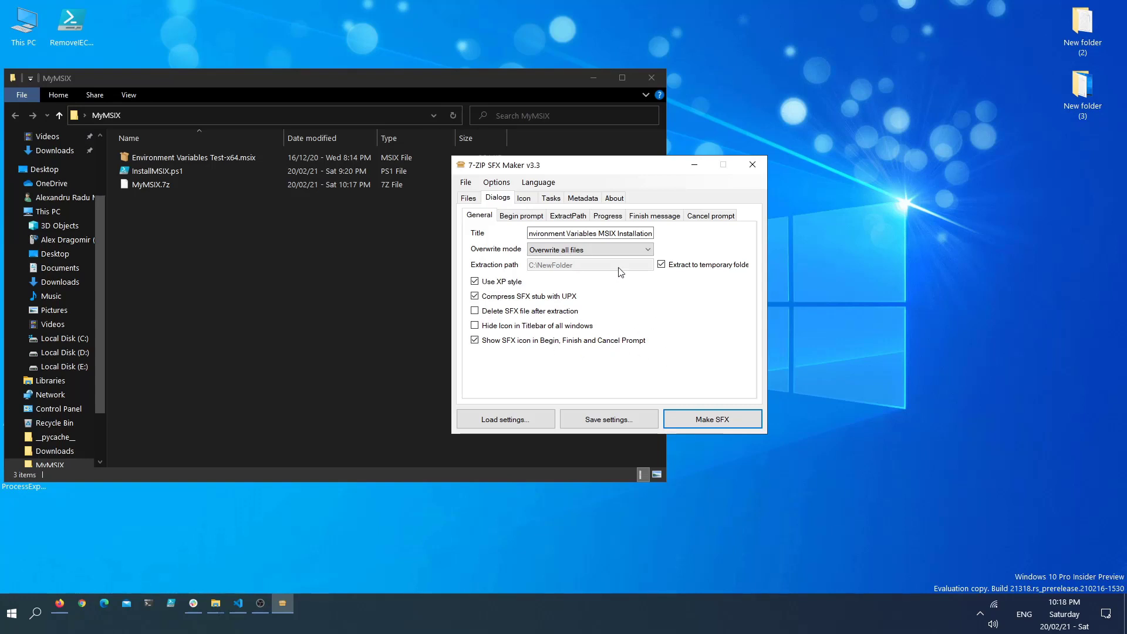
- Enable the begin prompt with the text 'Should we start the installation?'
click(511, 217)
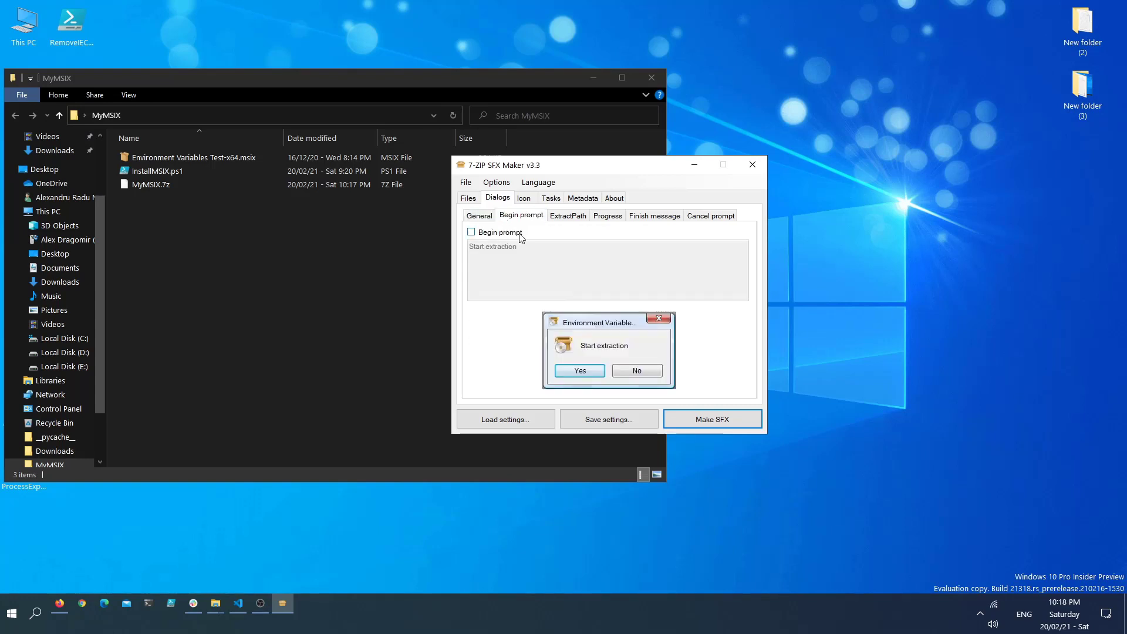
click(500, 233)
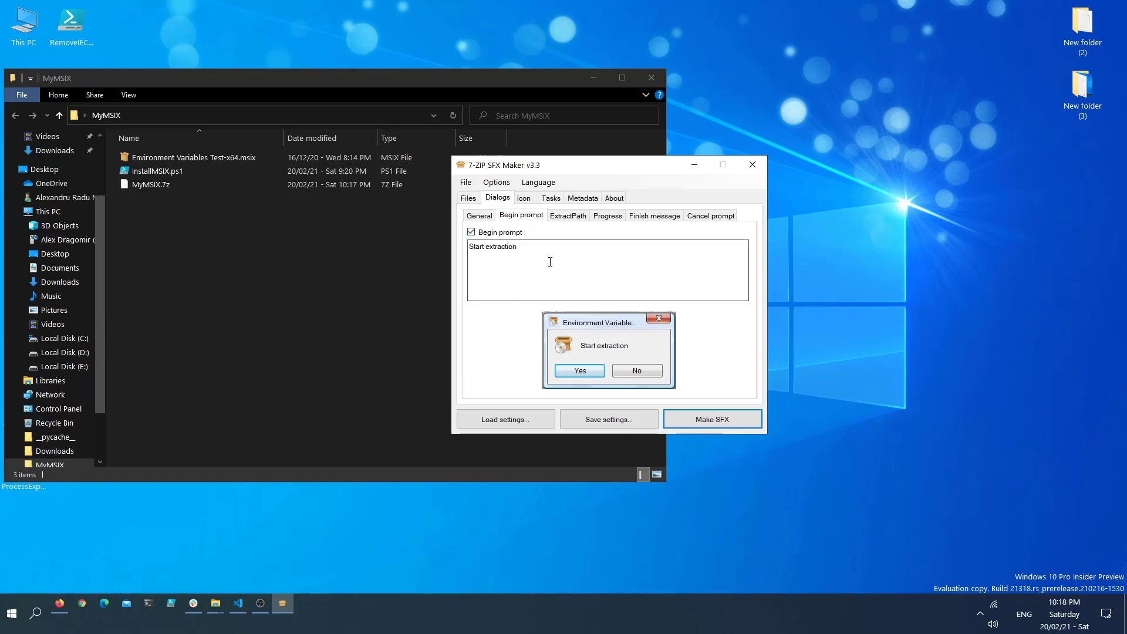
drag(588, 253, 485, 249)
key(ctrl+a)
text(Should we start the installation?)
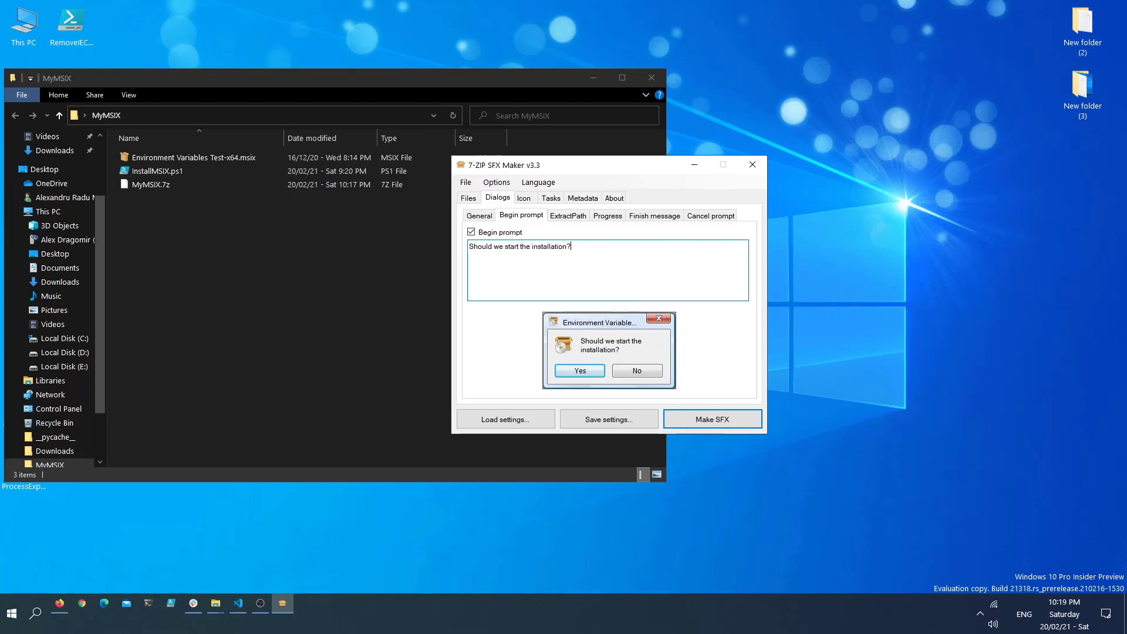
- Stop users changing the extraction path and review the progress, finish and cancel prompt settings
click(562, 217)
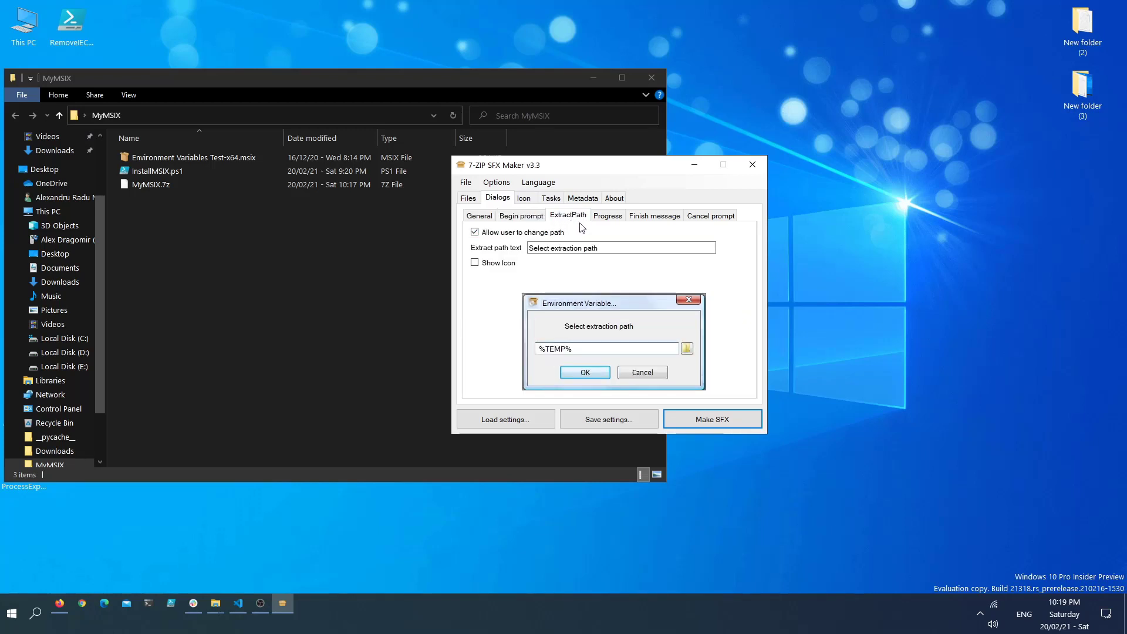
click(475, 232)
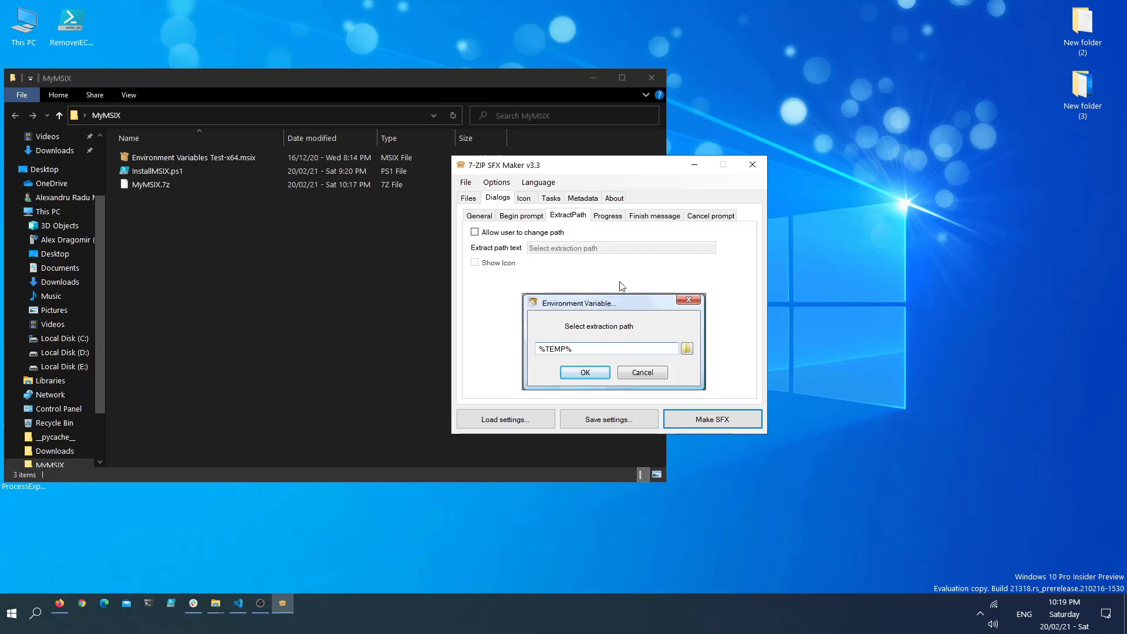
click(612, 219)
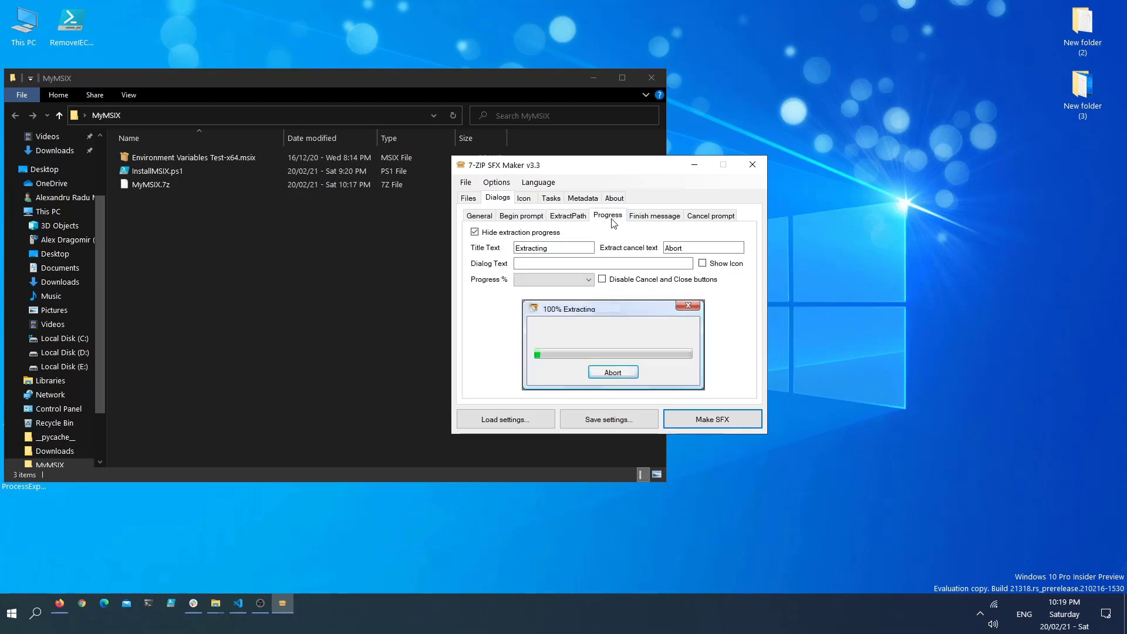
click(649, 219)
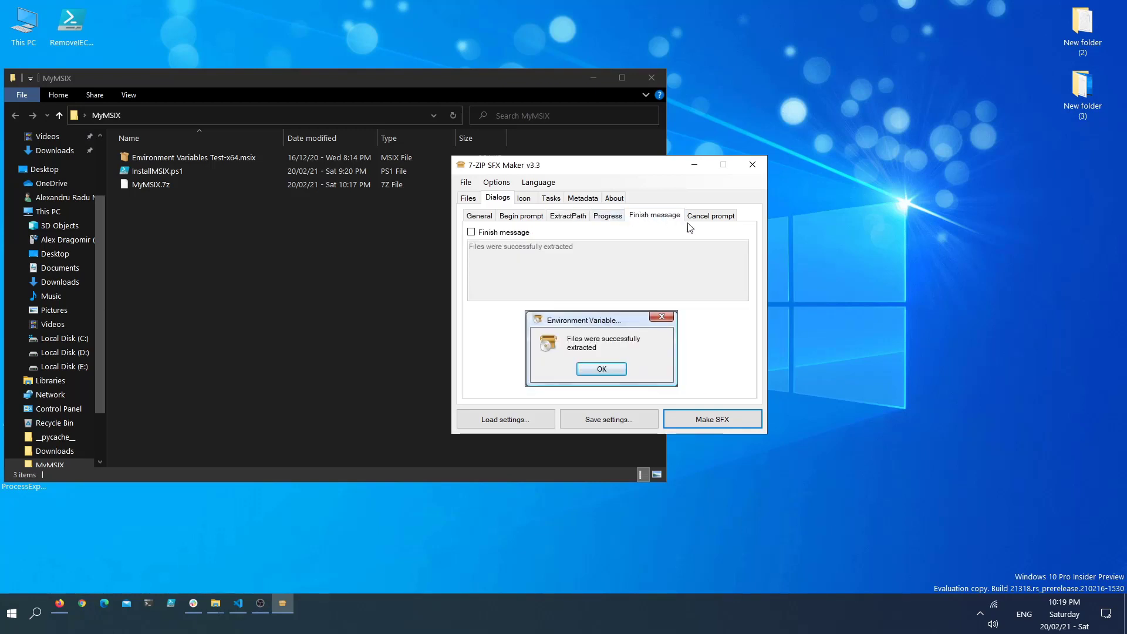
click(709, 222)
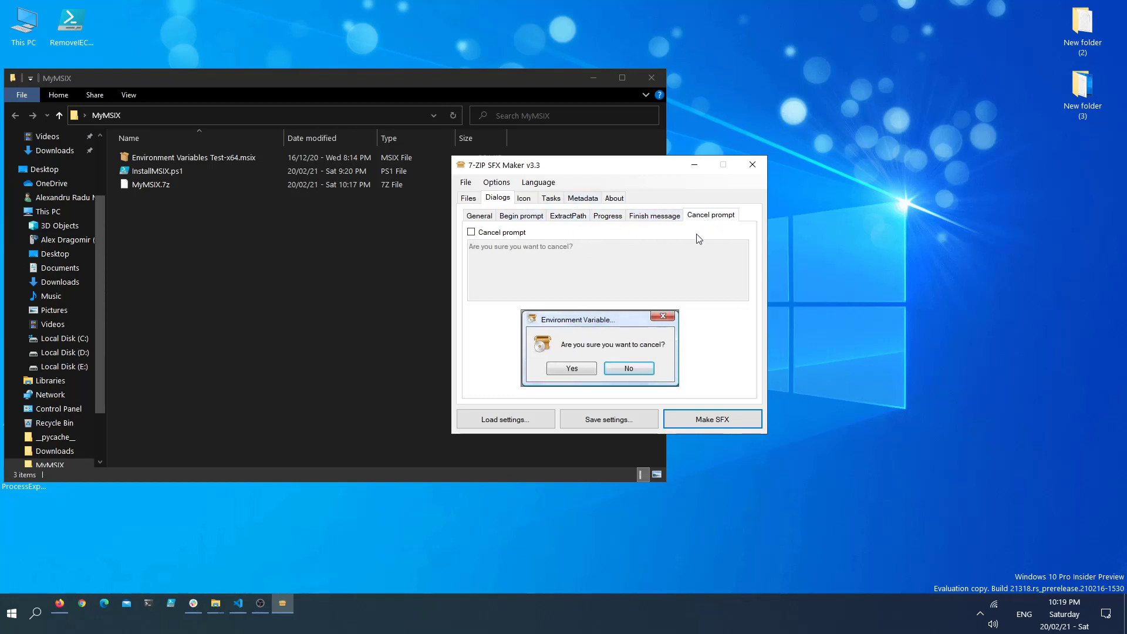
click(555, 201)
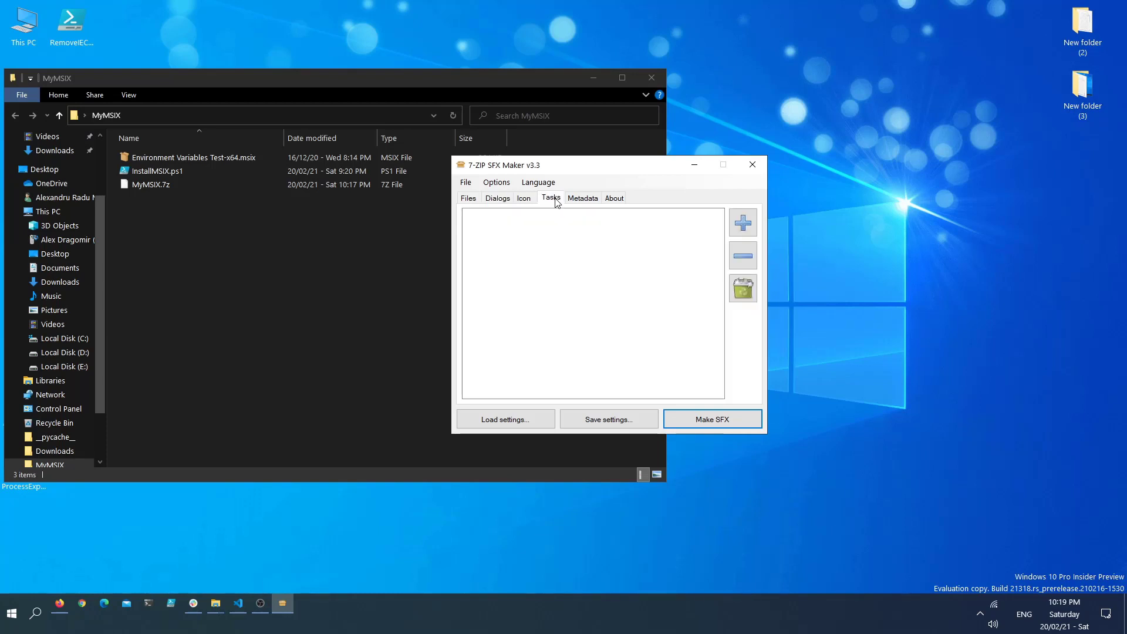
- Add a Run Program task and move %%T\ from the Program field into Arguments
click(743, 223)
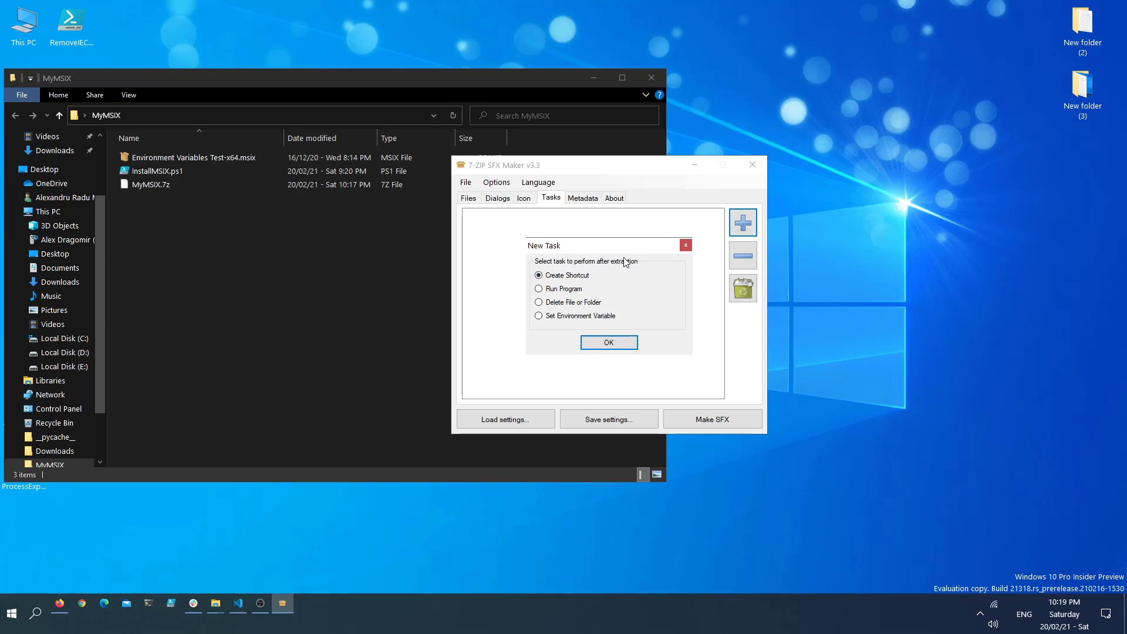
click(565, 291)
click(592, 345)
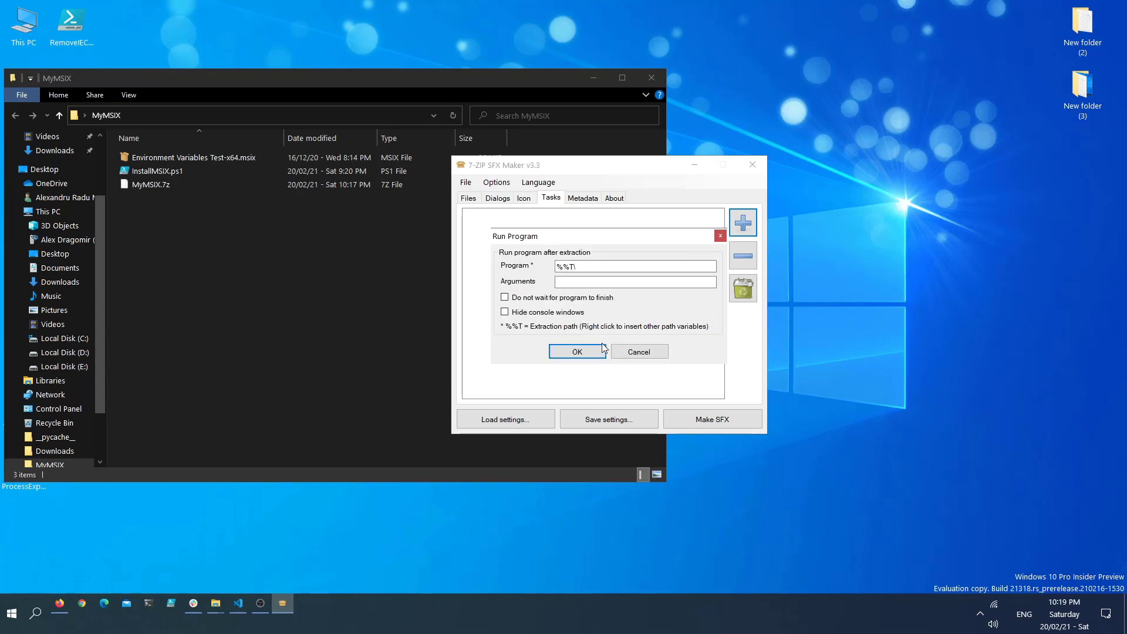
drag(584, 267, 538, 271)
key(ctrl+c)
key(BackSpace)
click(597, 283)
key(ctrl+v)
click(609, 264)
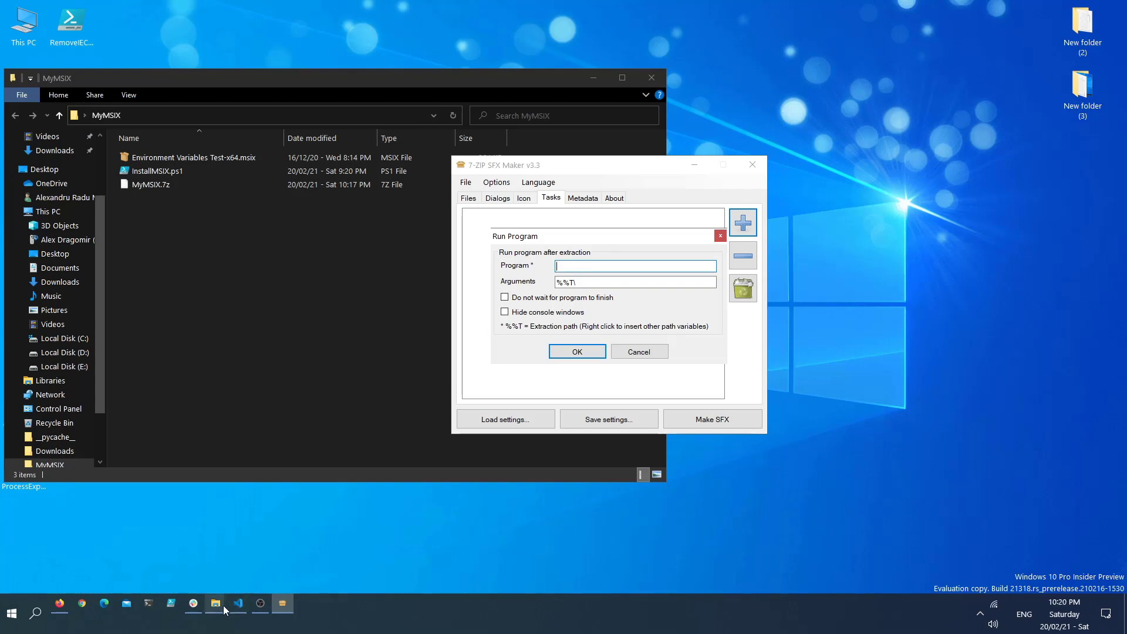
- Insert the %SystemRoot% variable at the start of the Run Program task's Program path
mouse_move(223, 609)
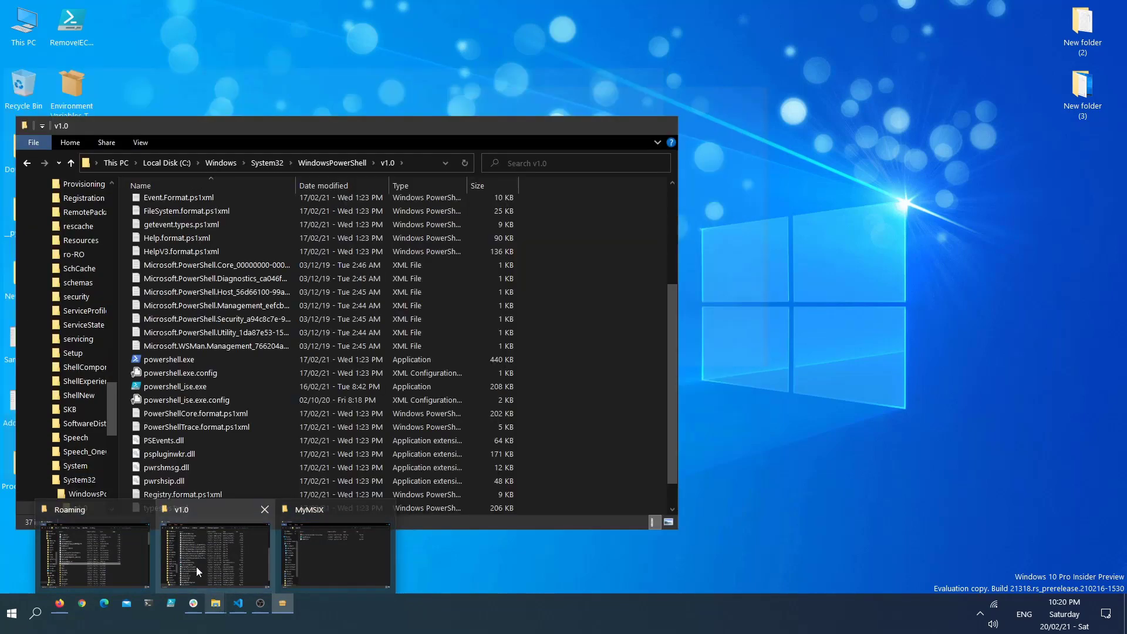
click(196, 566)
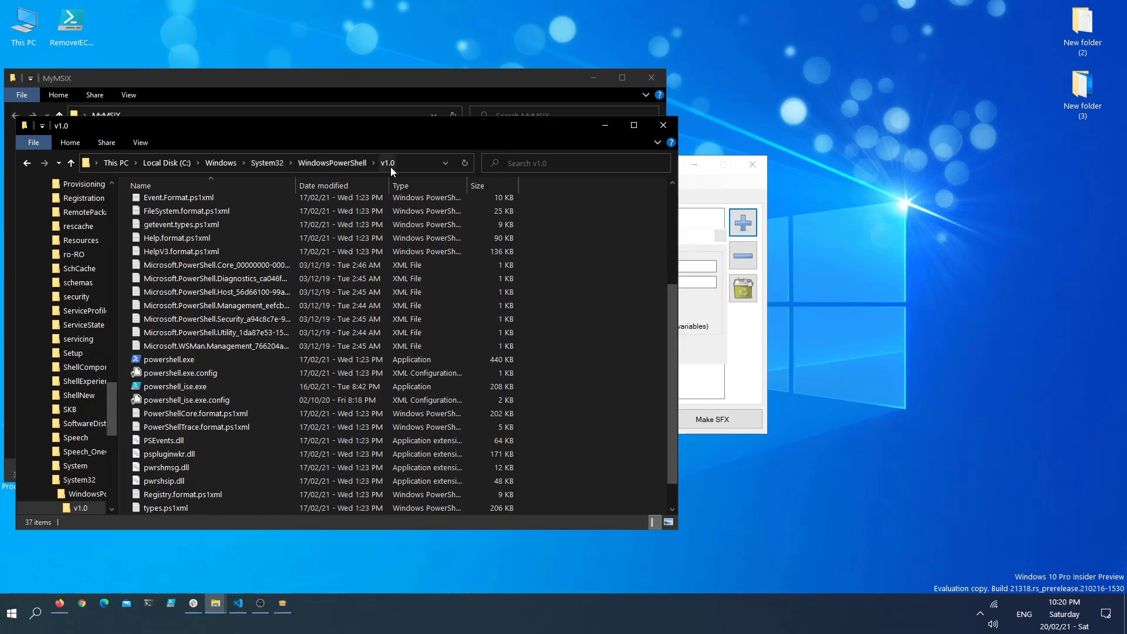
click(730, 192)
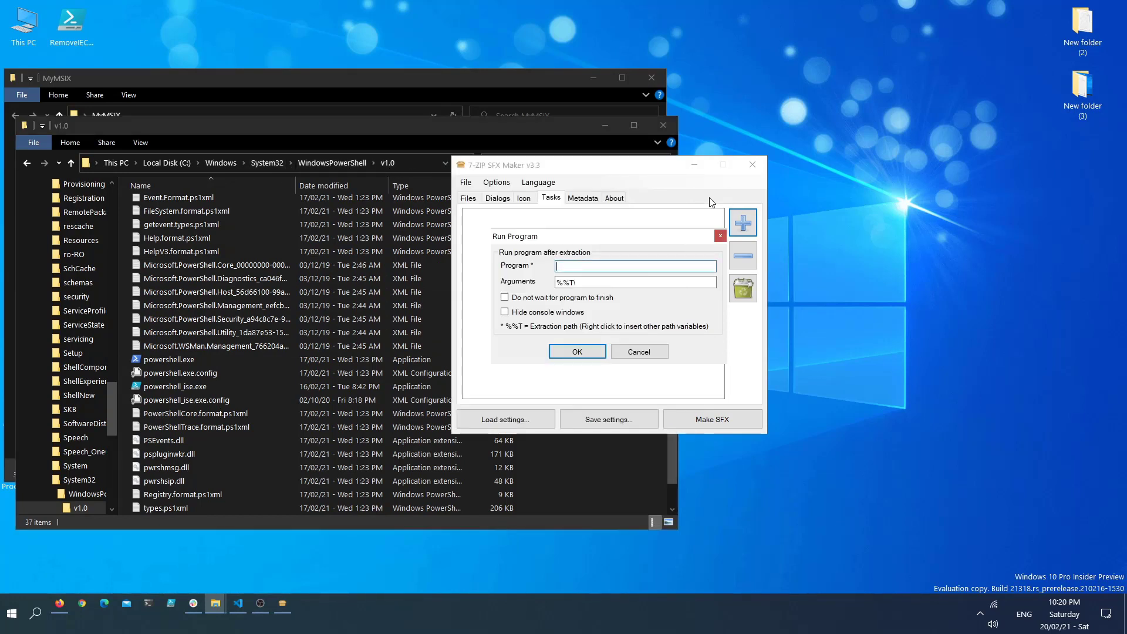
right_click(568, 266)
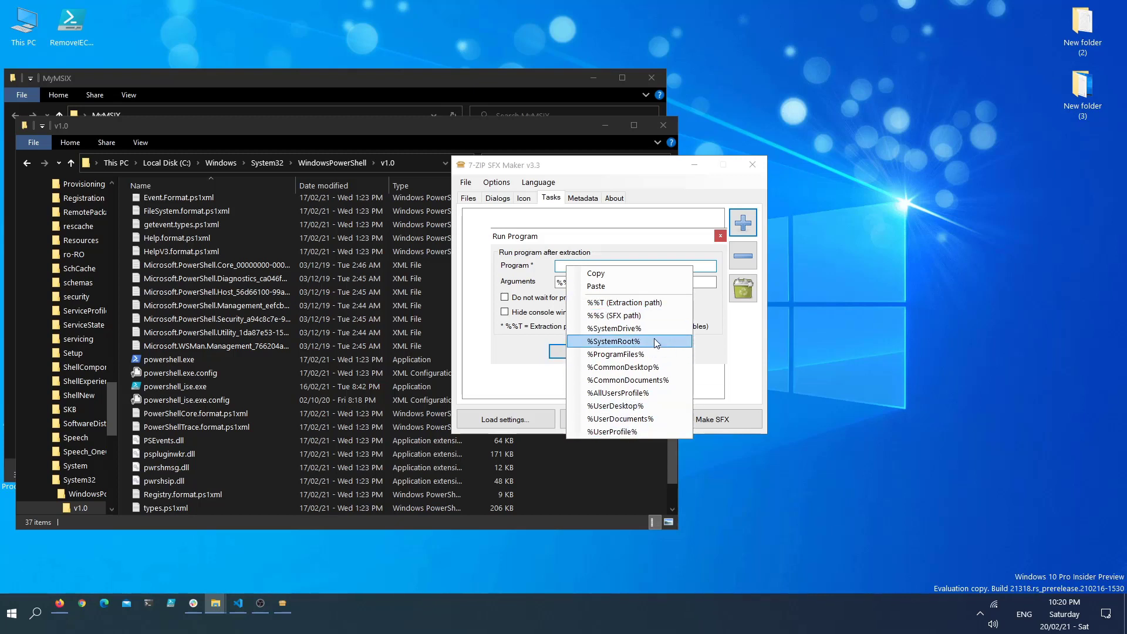
right_click(664, 265)
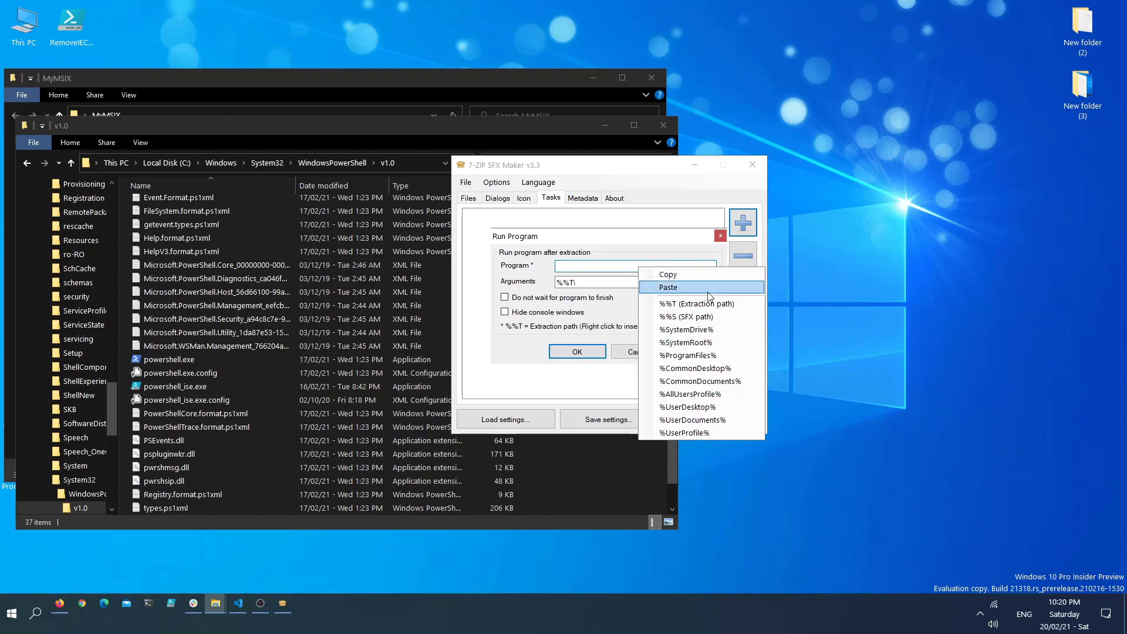
click(724, 344)
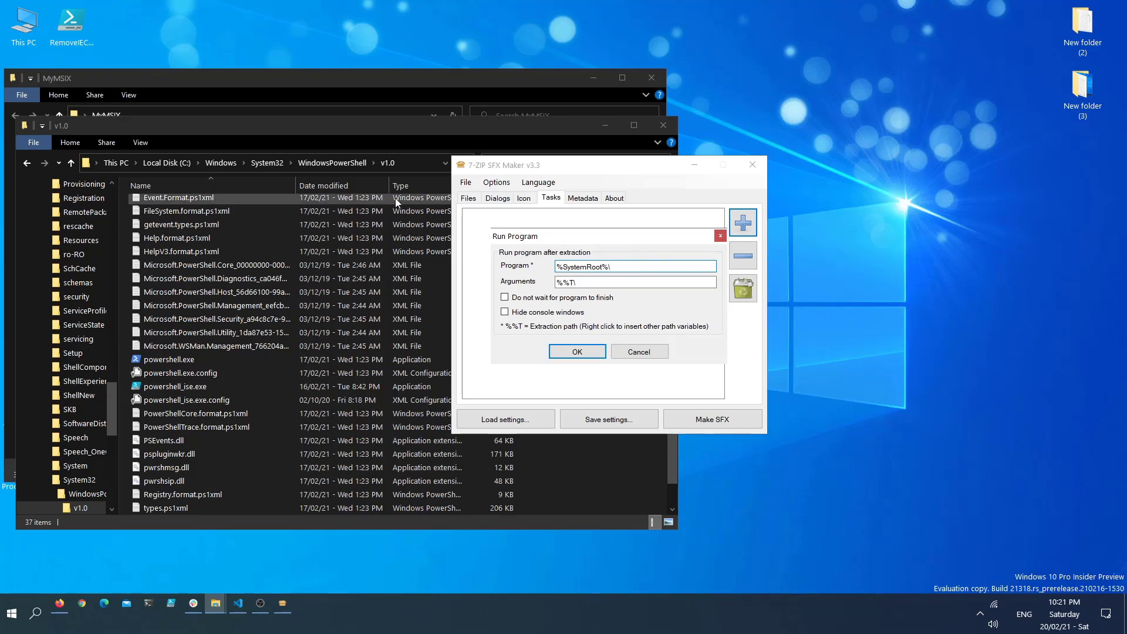
- Complete Program as %SystemRoot%\System32\WindowsPowerShell\v1.0\powershell.exe and prefix Arguments with '-windowstyle hidden -file'
click(414, 161)
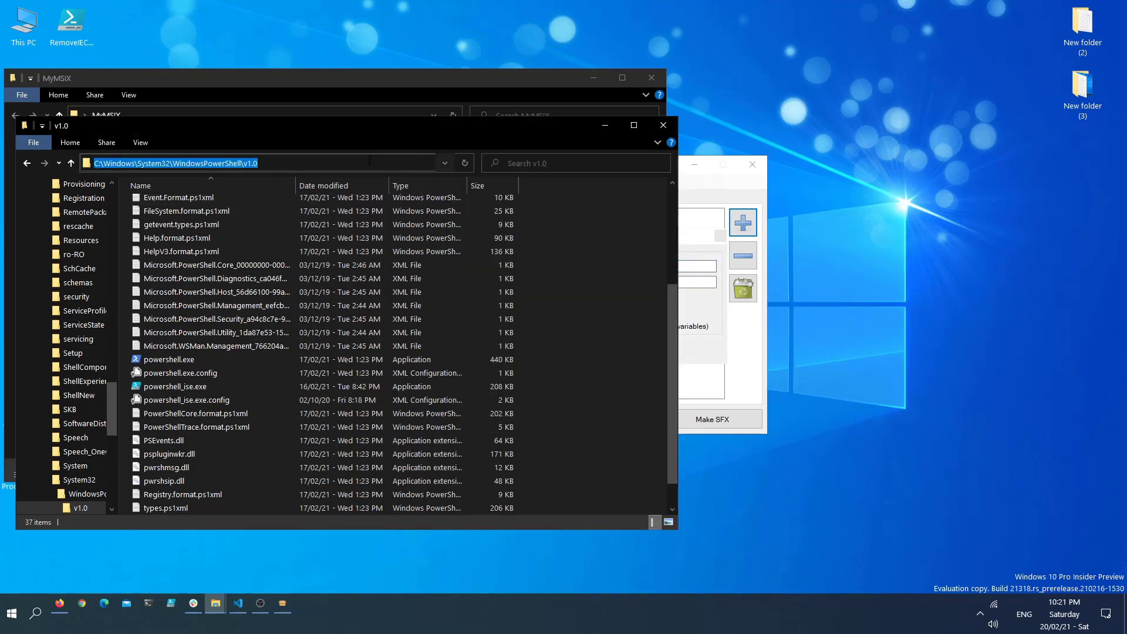
drag(296, 163, 138, 163)
click(709, 189)
click(631, 267)
text(System32\WindowsPowerShell\v1.0)
text(\)
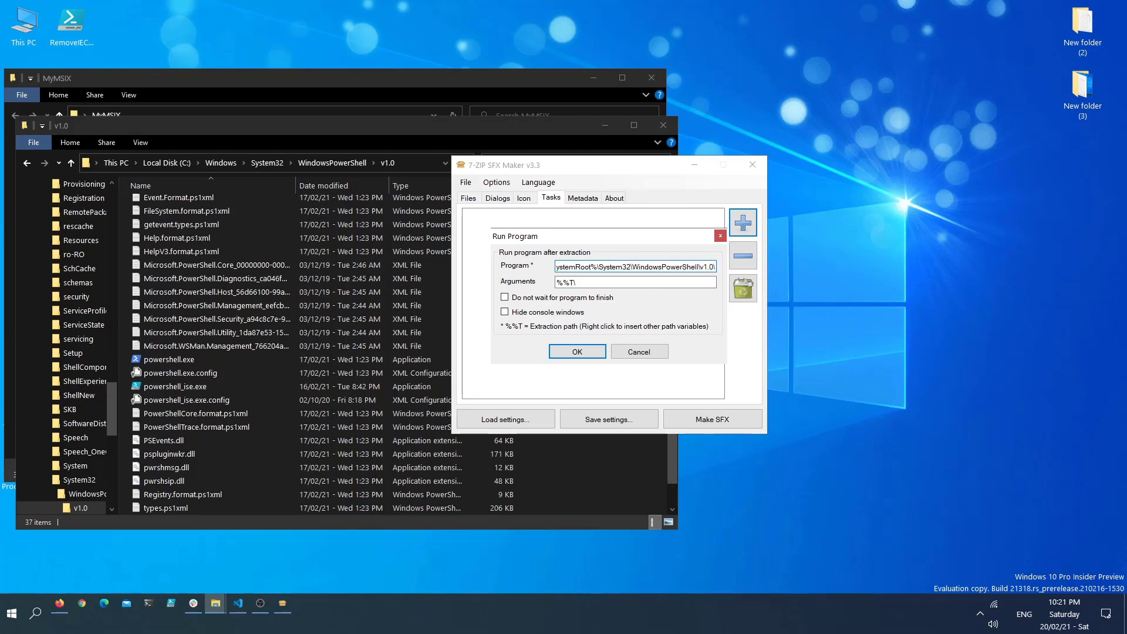
text(powershell.exe)
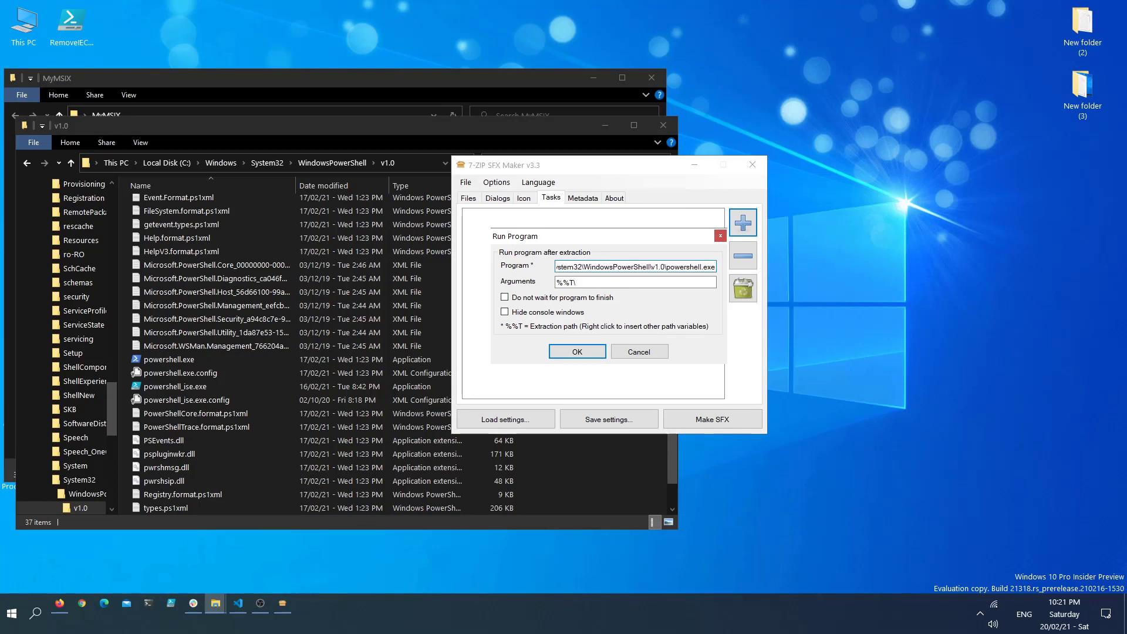
click(559, 282)
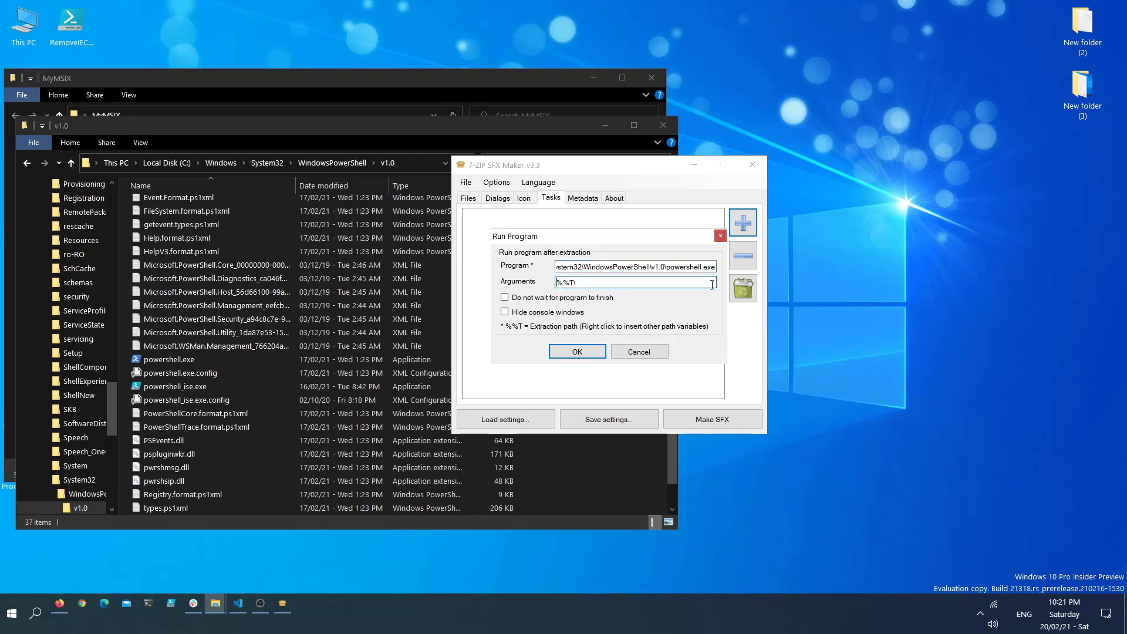
text(-)
text(windowstyle hidden -file)
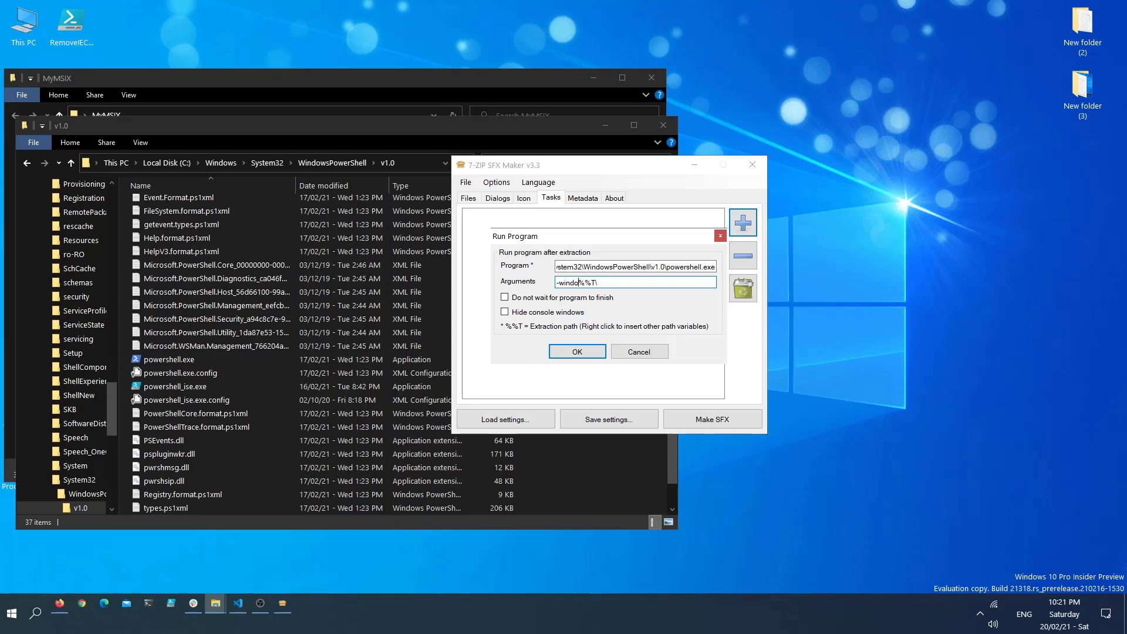
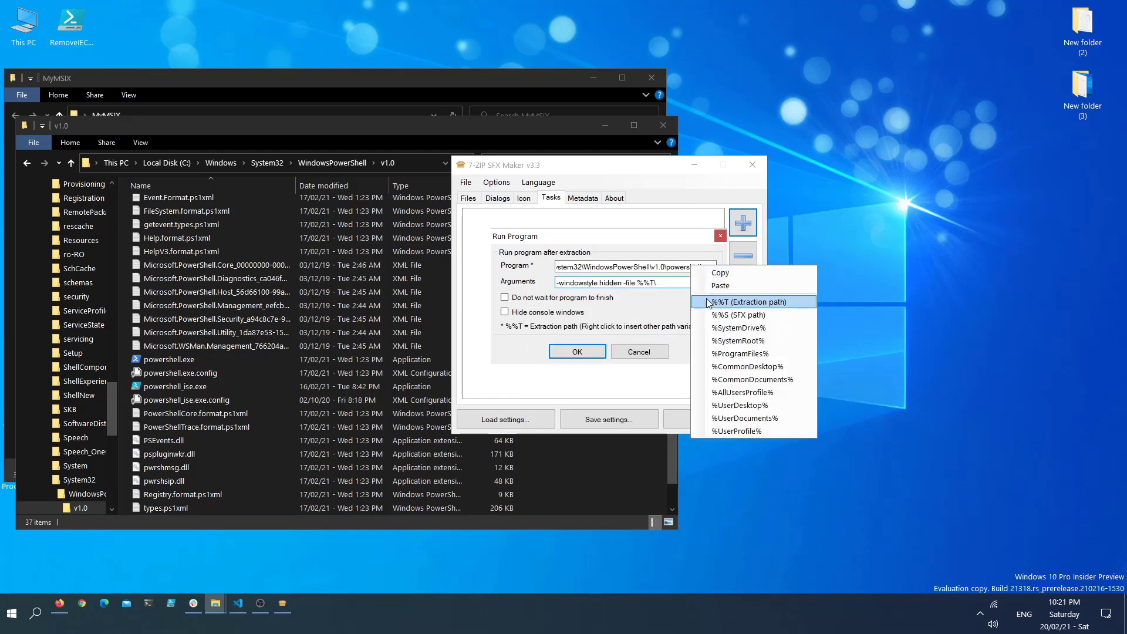
- Copy the file name InstallMSIX.ps1 from the MyMSIX folder in Explorer
click(677, 287)
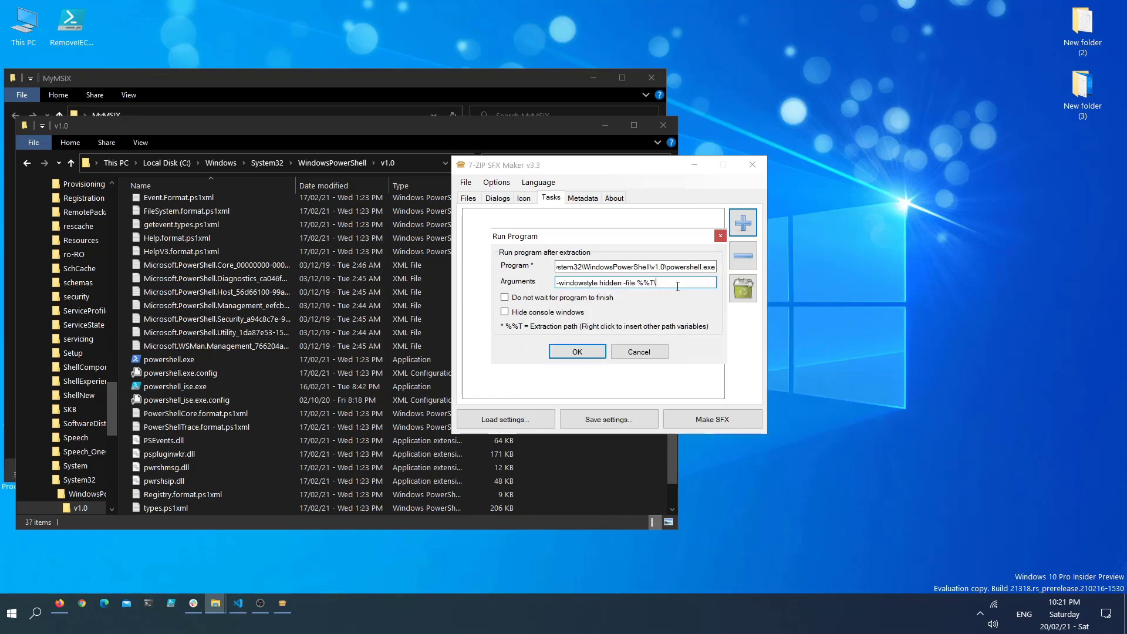
click(309, 88)
click(153, 173)
key(F2)
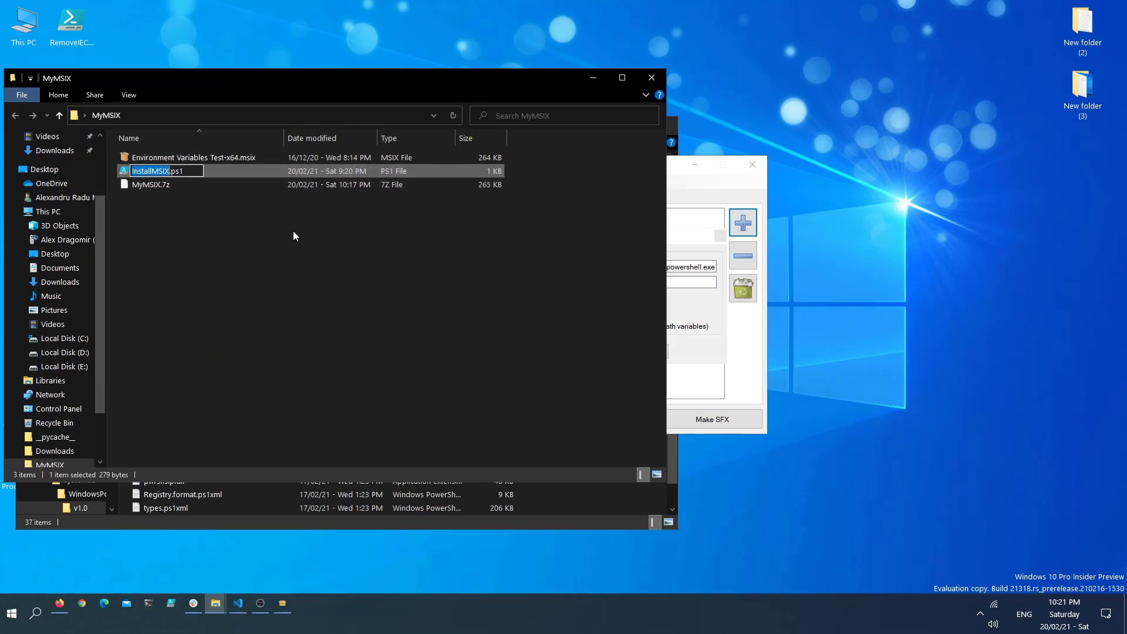
key(ctrl+a)
key(ctrl+c)
- Append InstallMSIX.ps1 after %%T\ in the task's Arguments and enable Hide console windows
click(697, 205)
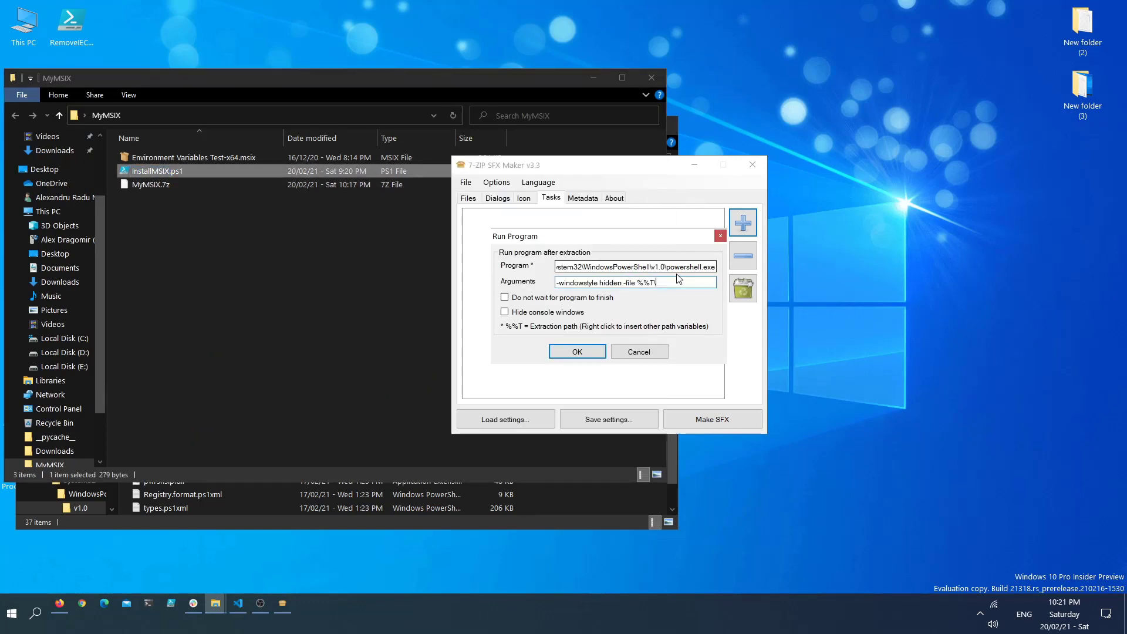
click(672, 283)
key(ctrl+v)
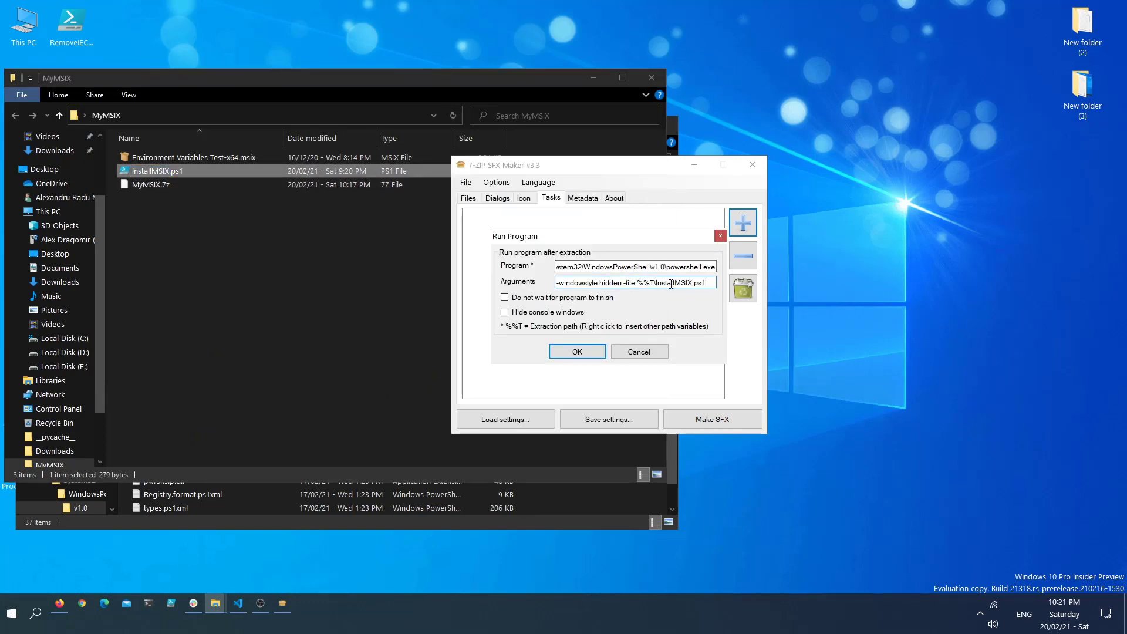
click(505, 313)
drag(712, 269, 519, 268)
click(600, 269)
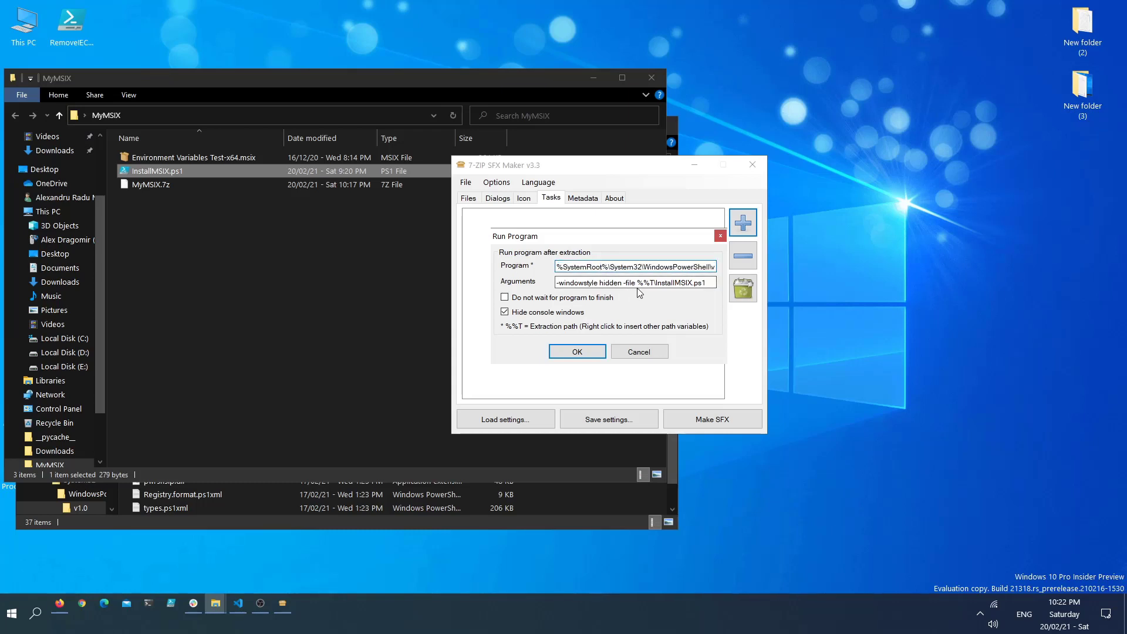
- Add the Run Program task, build MyMSIX.sfx.exe, then launch it and accept the installation prompt
click(580, 353)
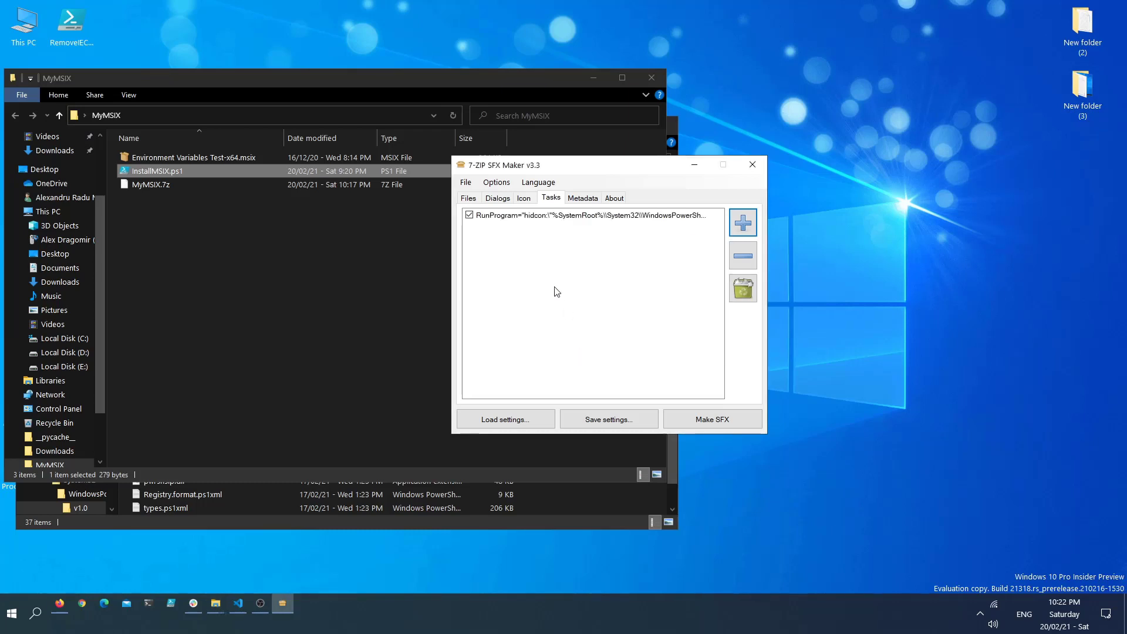
click(712, 421)
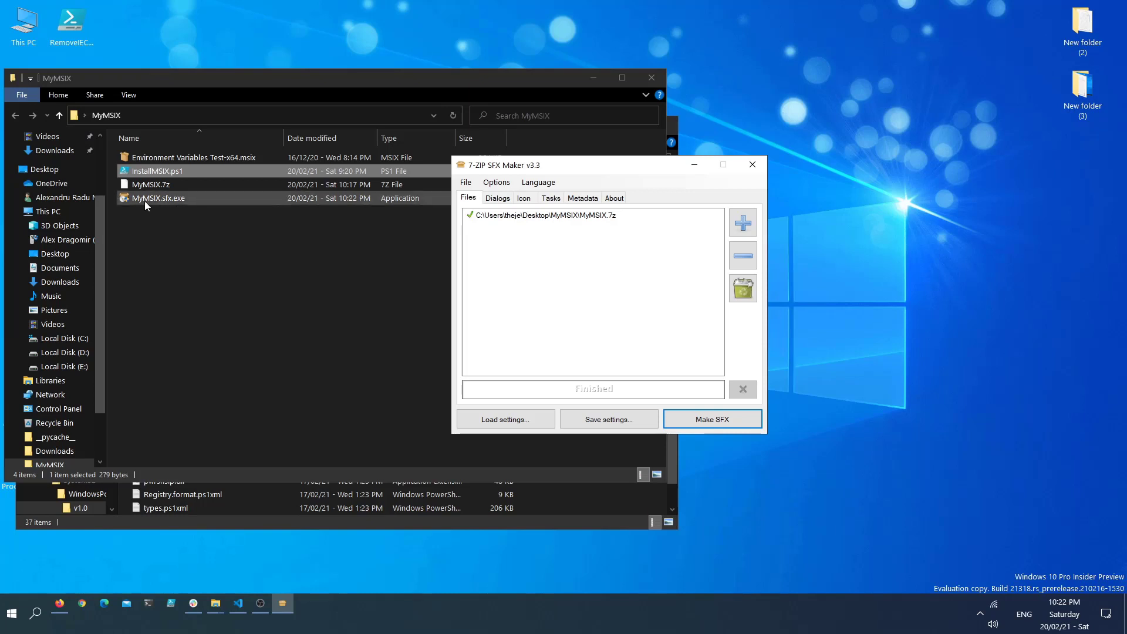
click(195, 237)
double_click(175, 199)
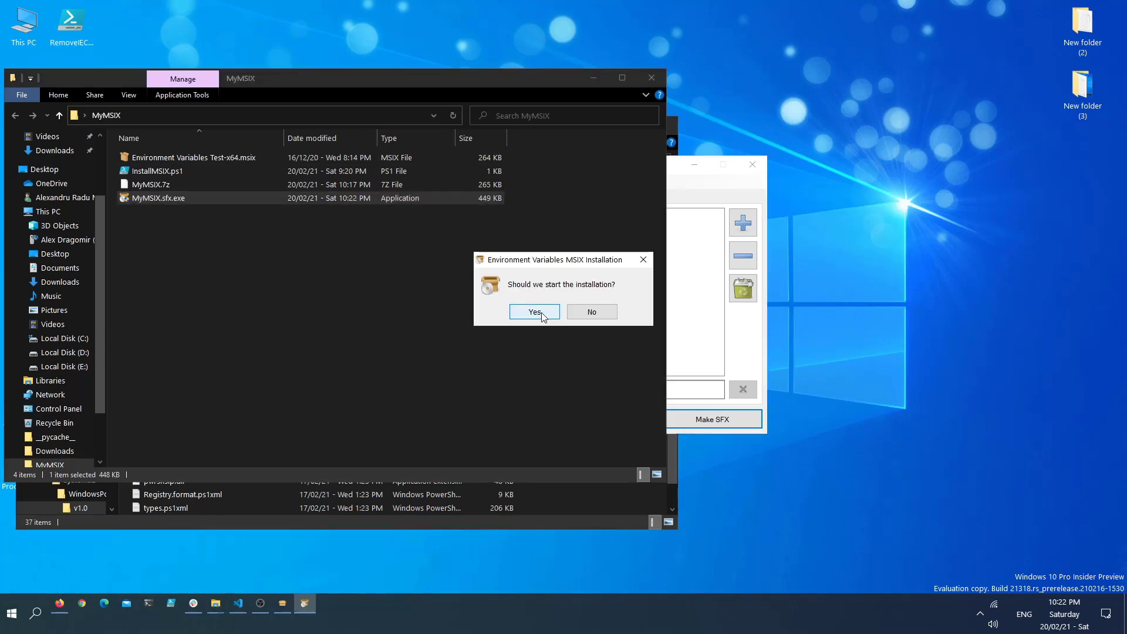
click(535, 312)
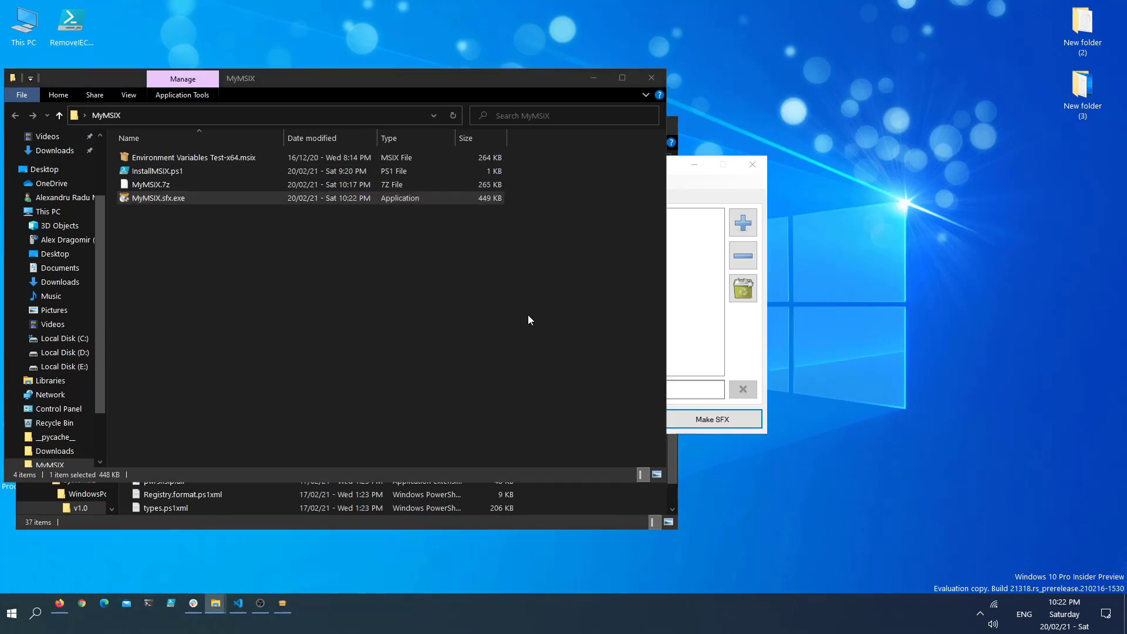
- Bring the Roaming AppData Explorer window forward, reposition it, and return to 7-Zip SFX Maker
click(586, 523)
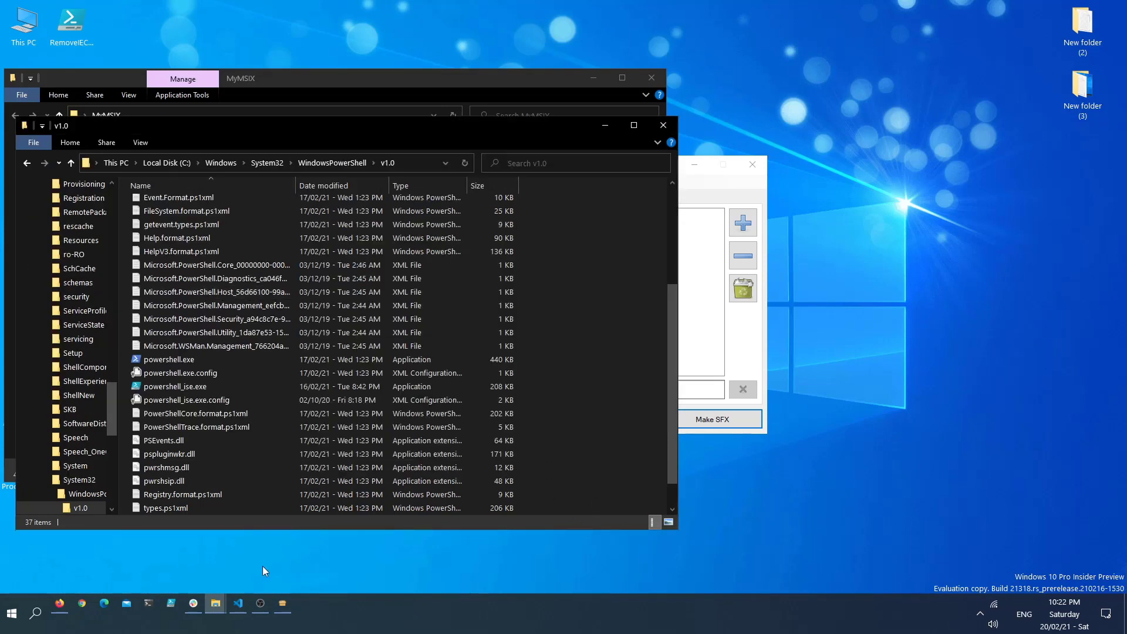
mouse_move(216, 603)
click(112, 546)
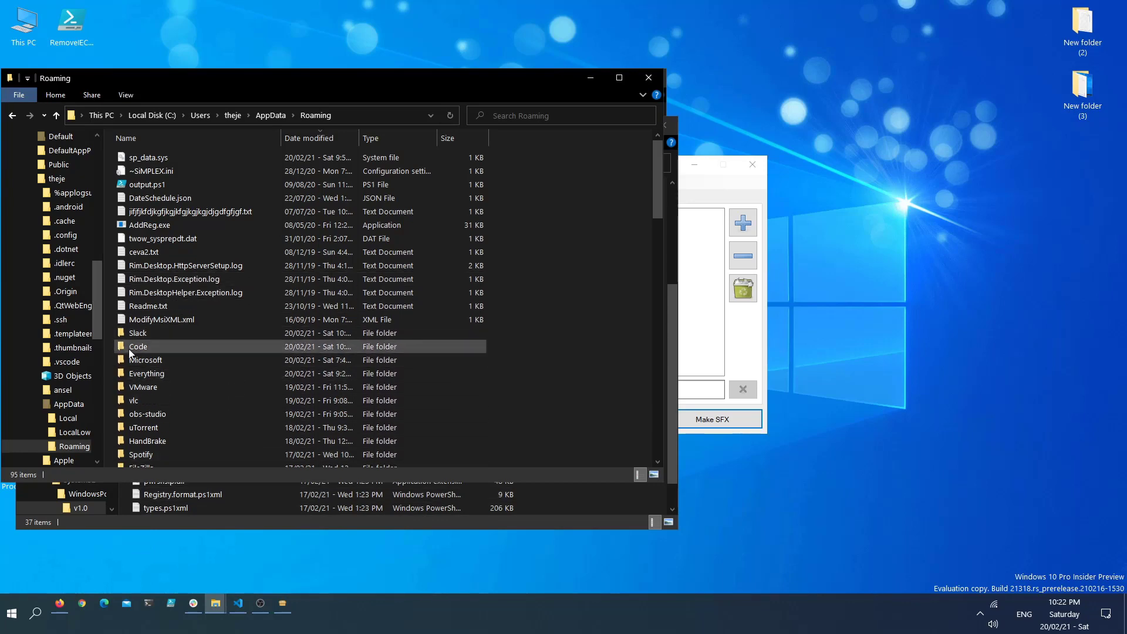
click(7, 628)
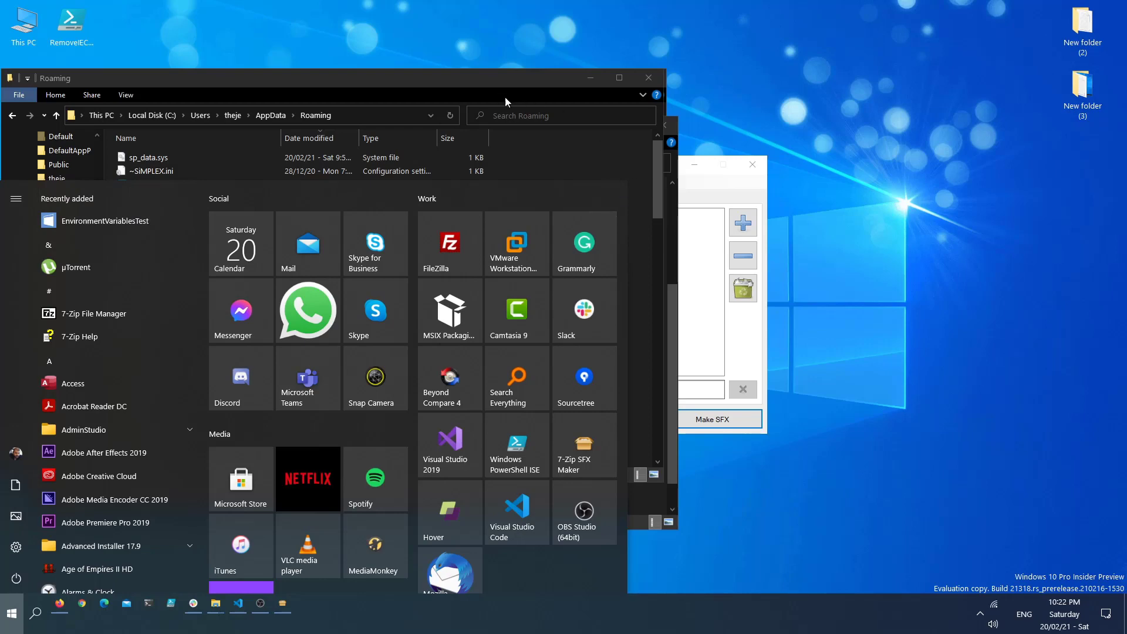
drag(494, 81, 540, 164)
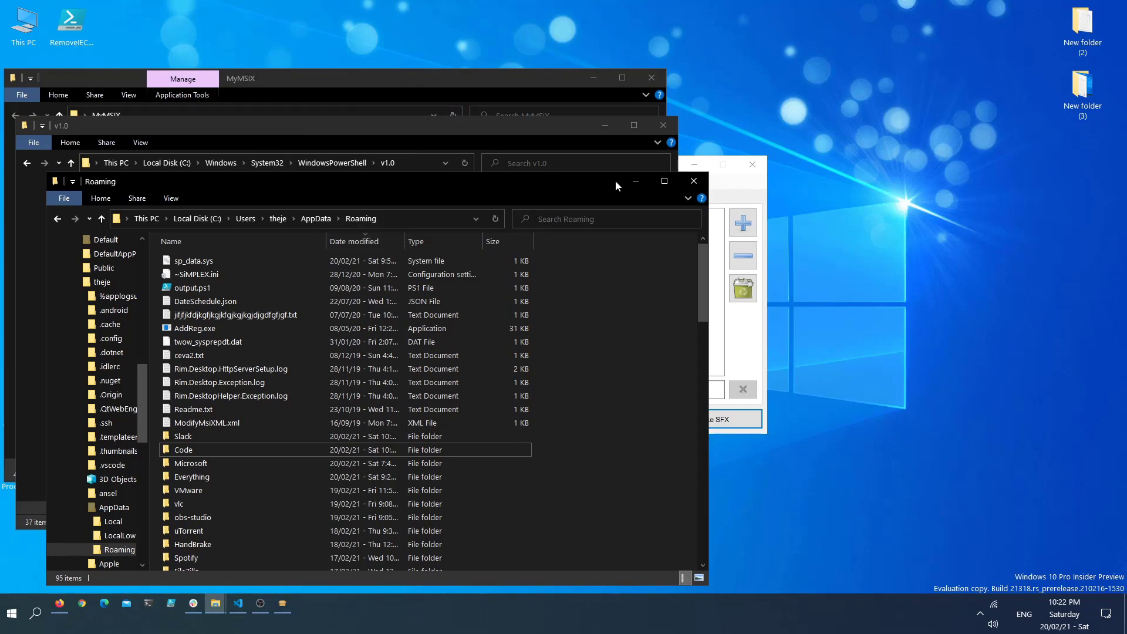
click(754, 201)
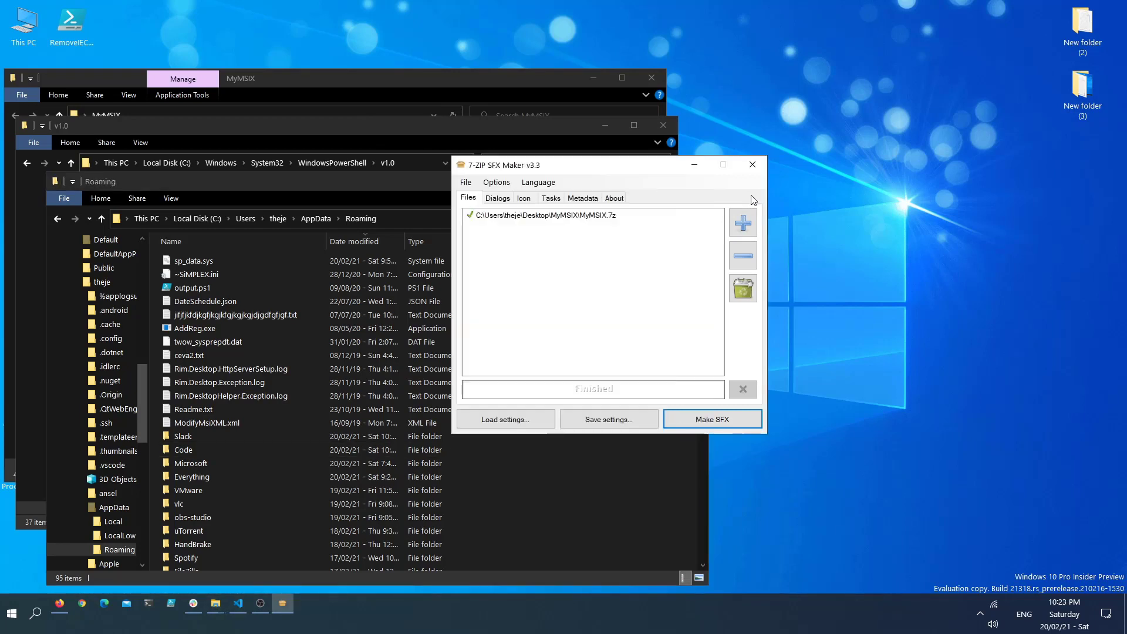